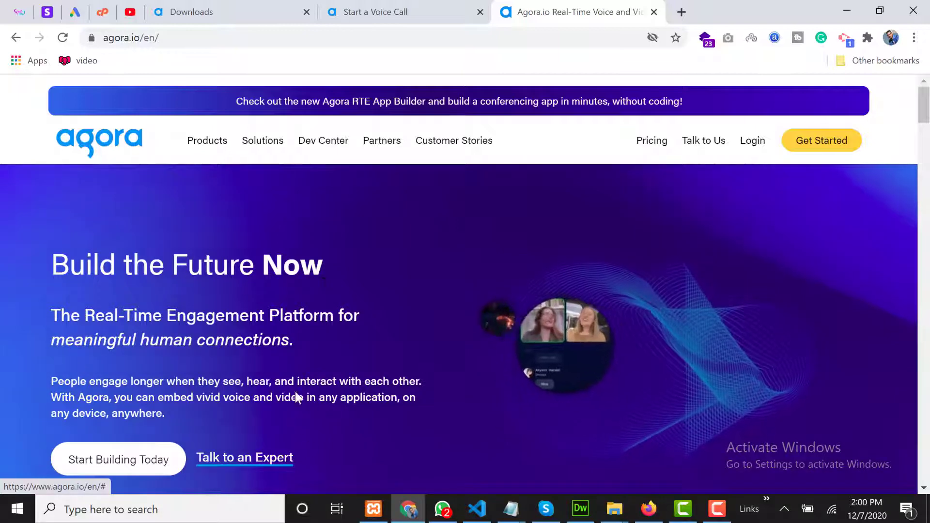
# - Download the Web v3.3.0 build of the Video SDK from Agora's Video Call downloads page
pyautogui.click(223, 10)
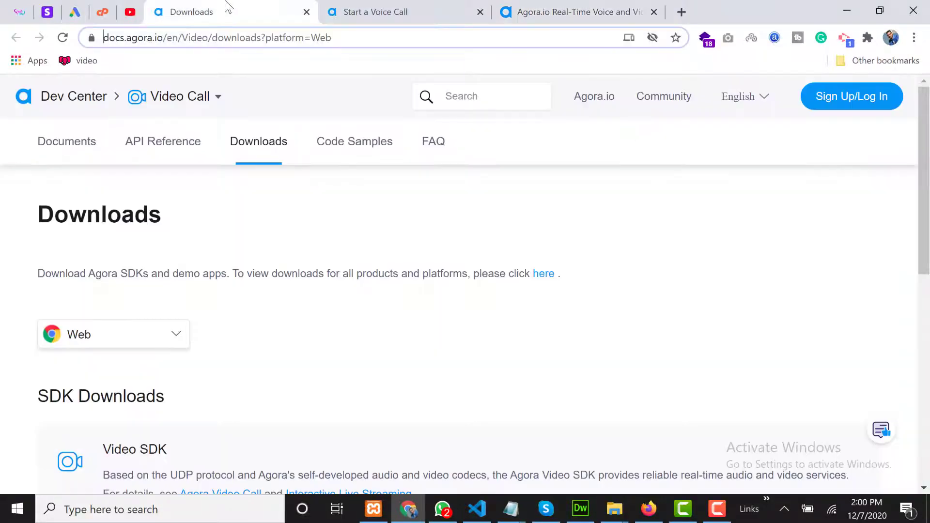
pyautogui.click(330, 38)
pyautogui.moveTo(361, 37); pyautogui.dragTo(97, 36)
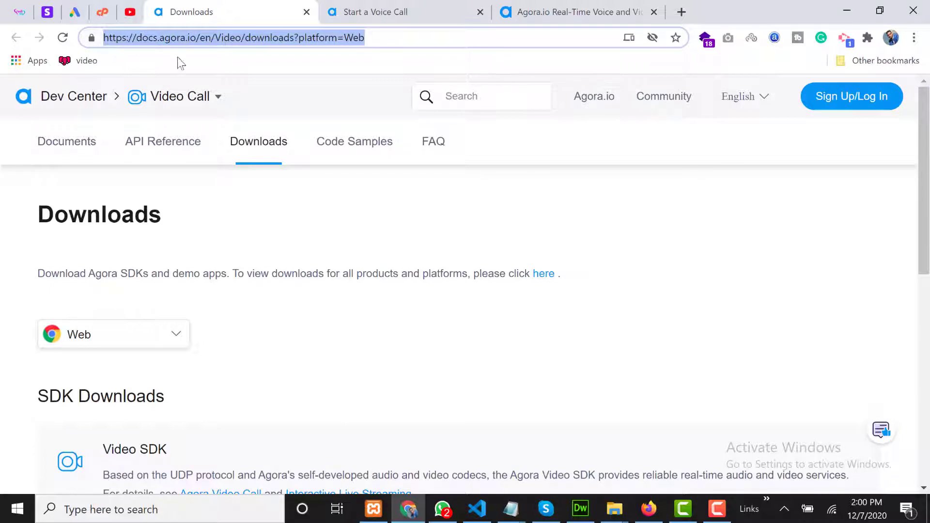
pyautogui.scroll(-3, 159, 240)
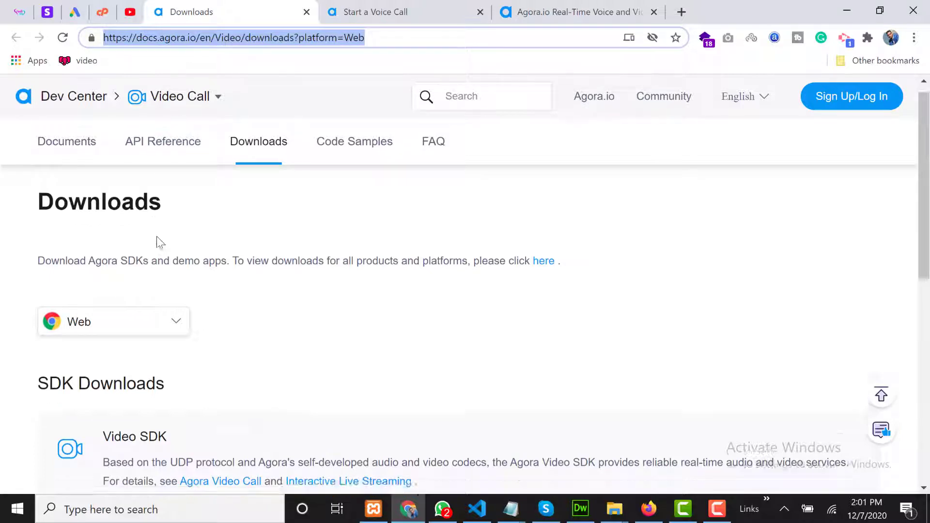
pyautogui.scroll(-3, 141, 317)
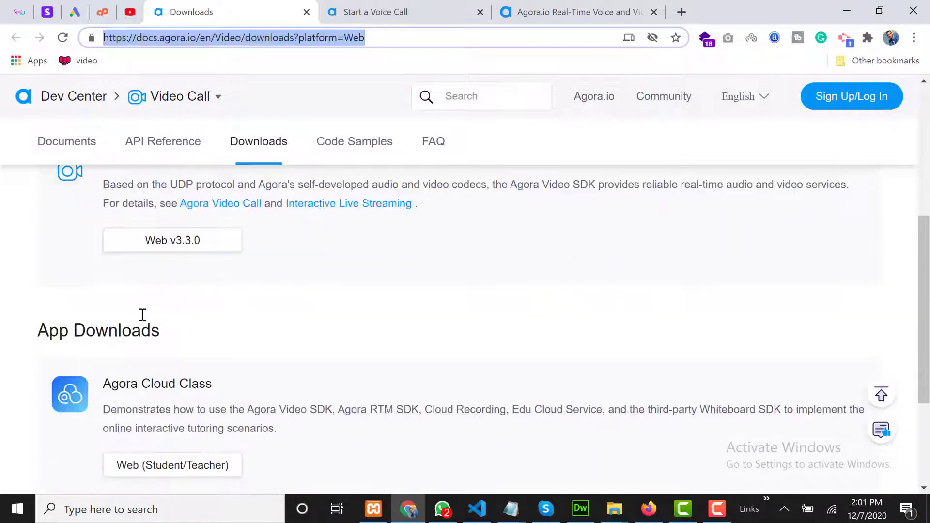
pyautogui.scroll(2, 118, 266)
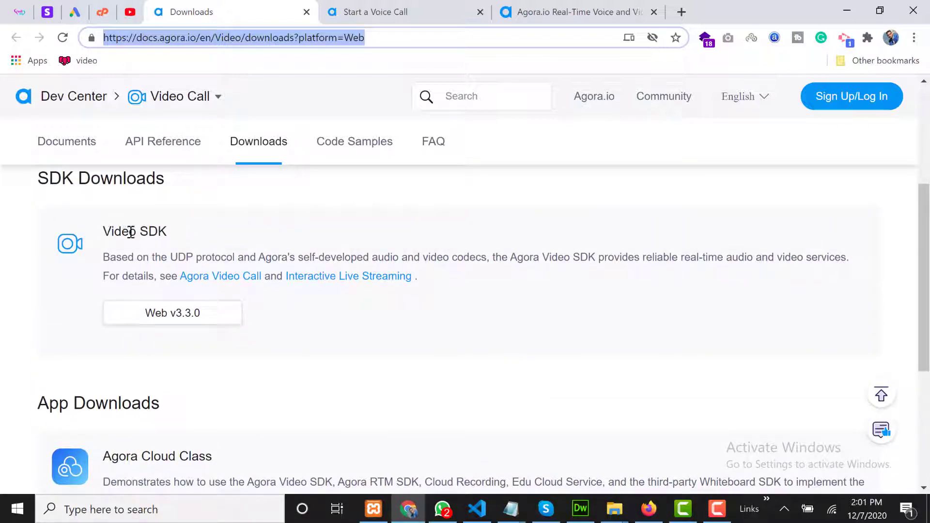
pyautogui.click(181, 317)
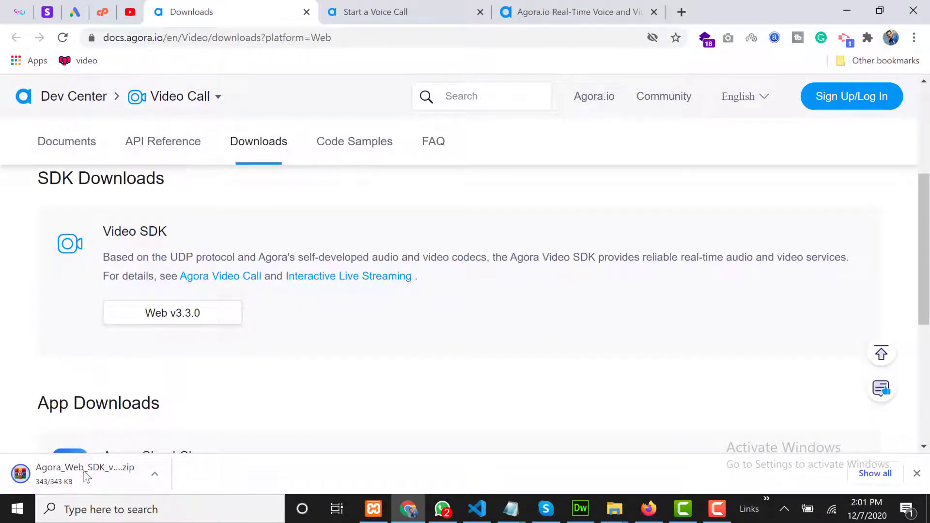
# - Show the downloaded Agora Web SDK zip in its folder and cut it for moving
pyautogui.click(155, 474)
pyautogui.click(180, 426)
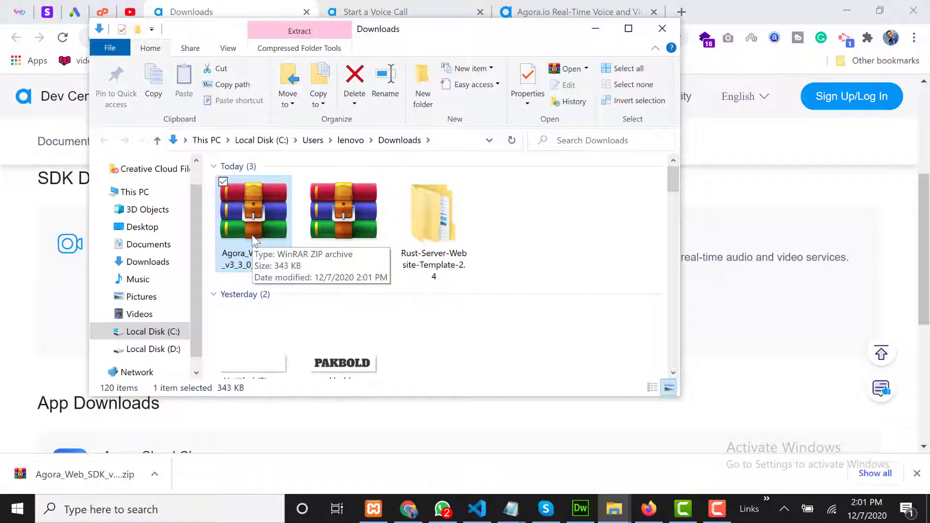
pyautogui.hotkey('ctrl', 'x')
# - Create a folder named agorasdk in D:\xampp\htdocs
pyautogui.scroll(-1, 141, 339)
pyautogui.click(172, 325)
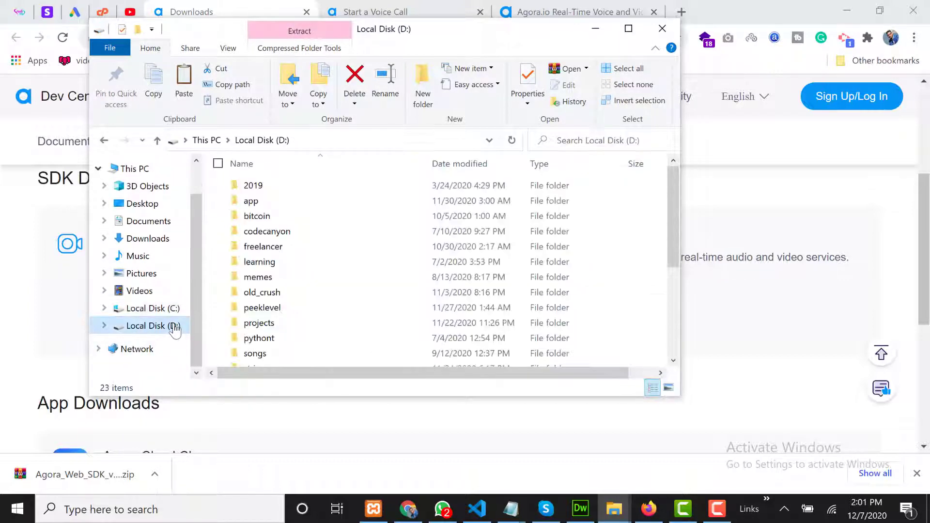
pyautogui.scroll(-1, 282, 342)
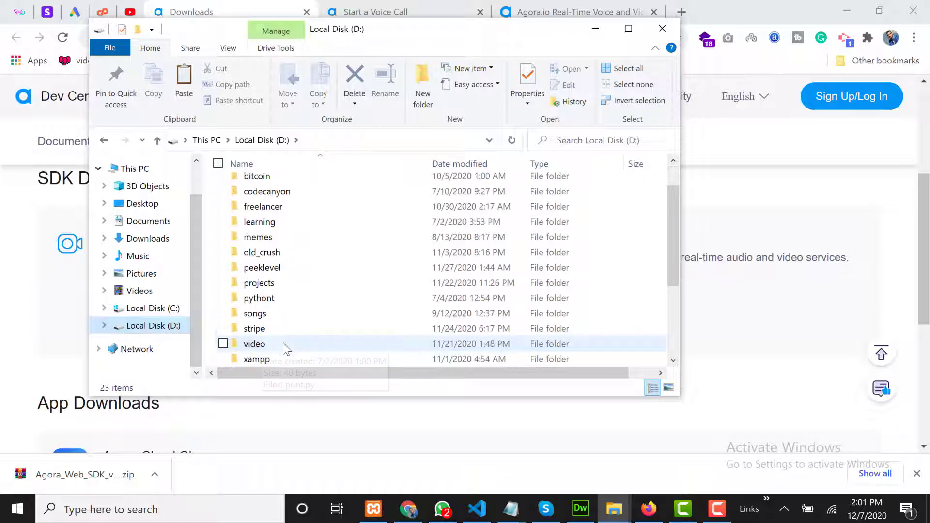
pyautogui.scroll(-1, 283, 345)
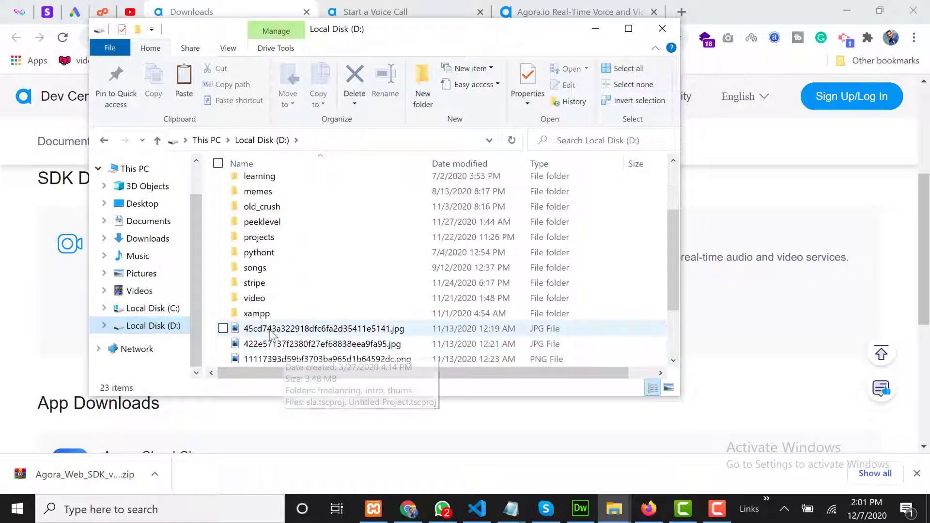
pyautogui.click(263, 315)
pyautogui.doubleClick(264, 315)
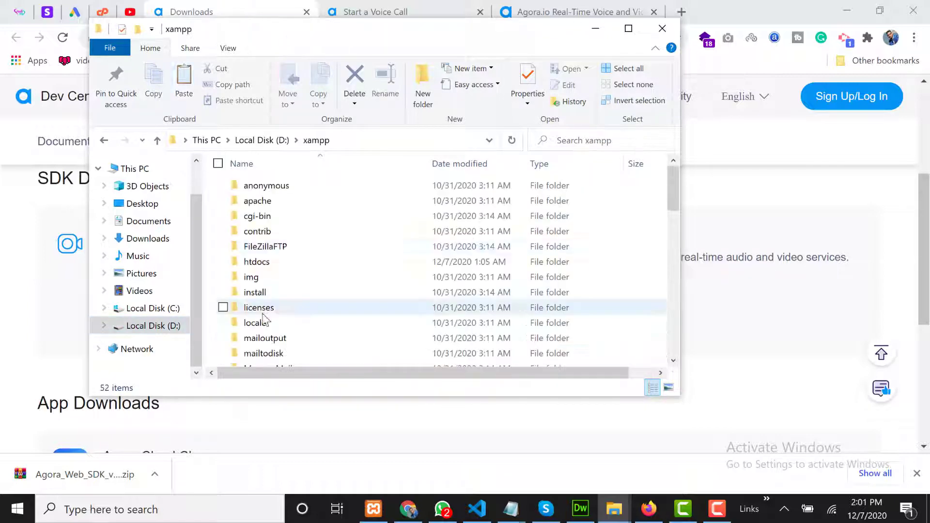
pyautogui.doubleClick(279, 259)
pyautogui.hotkey('ctrl', 'shift', 'n')
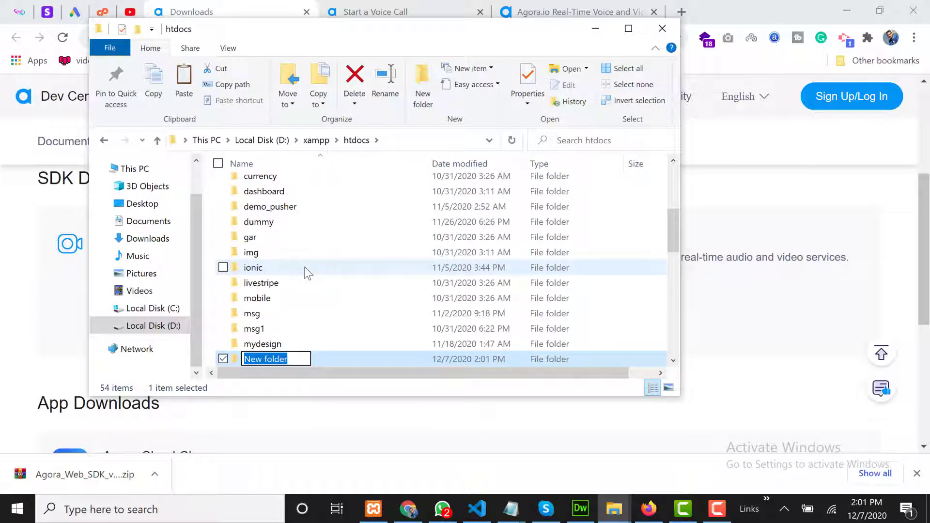
pyautogui.write('agorasdk')
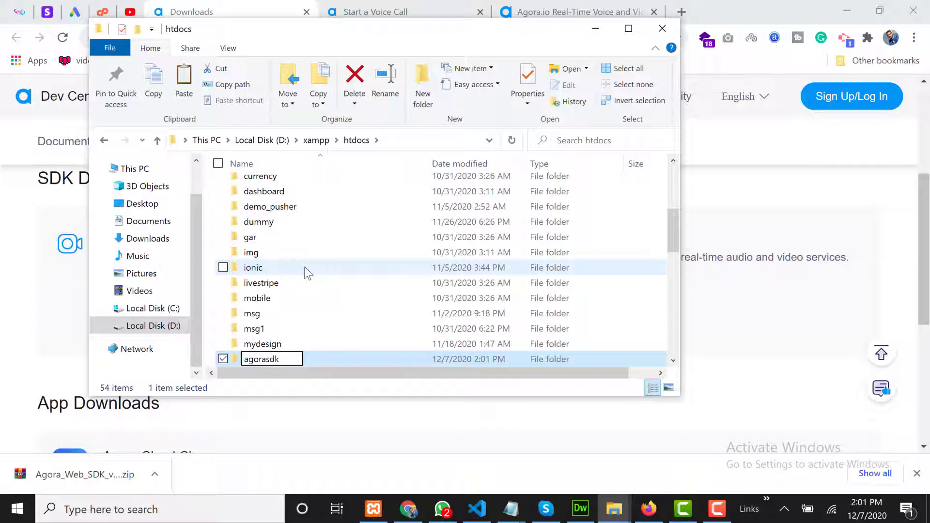
pyautogui.press('Return')
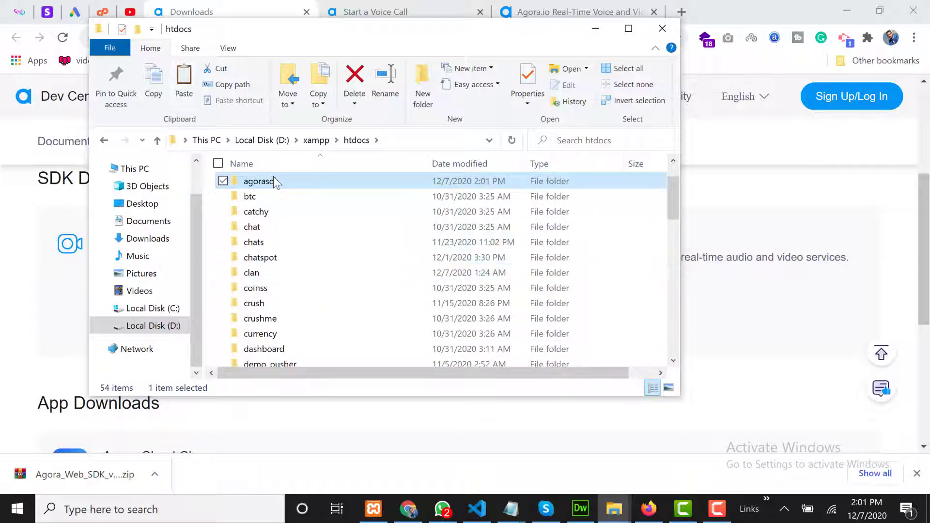
# - Paste the Agora Web SDK zip into the agorasdk folder
pyautogui.doubleClick(273, 176)
pyautogui.hotkey('ctrl', 'v')
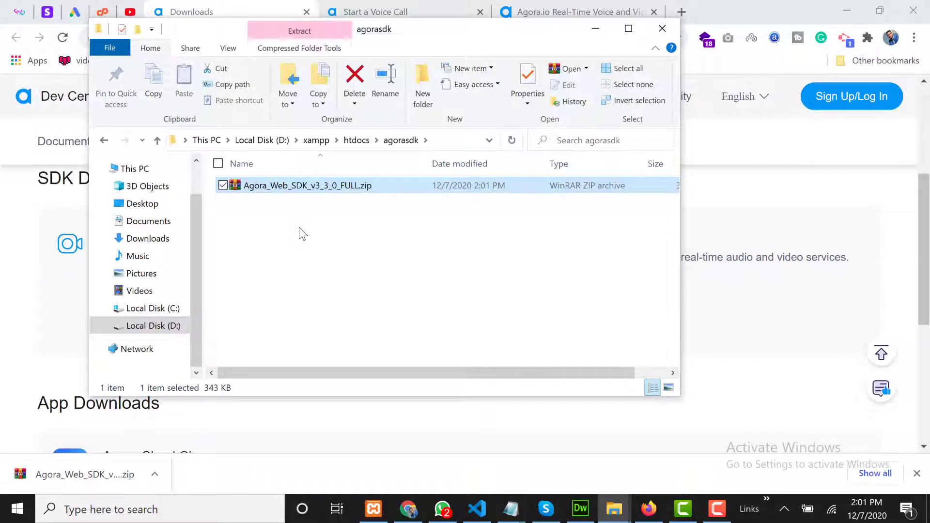
pyautogui.click(298, 227)
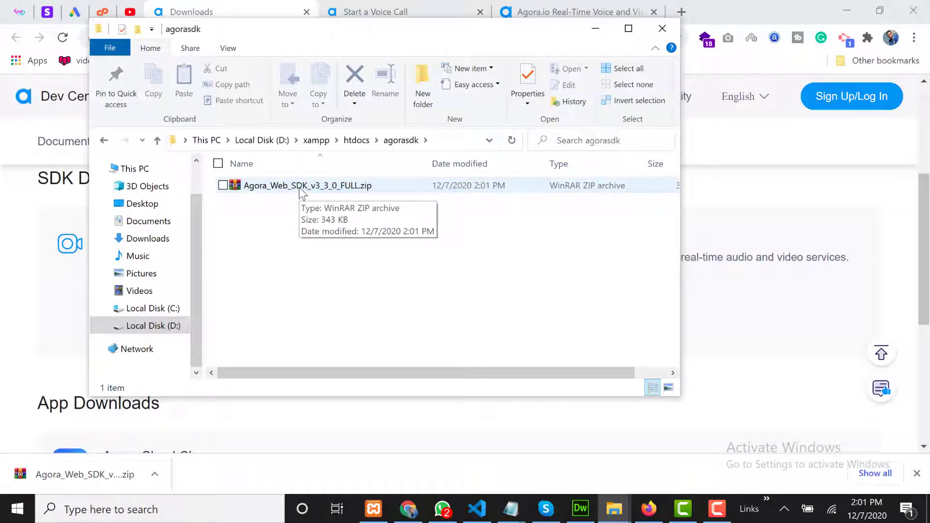
# - Extract Agora_Web_SDK_v3_3_0_FULL.zip to D:\xampp\htdocs\agorasdk\Agora_Web_SDK_v3_3_0_FULL, keeping the default extraction options
pyautogui.click(301, 191)
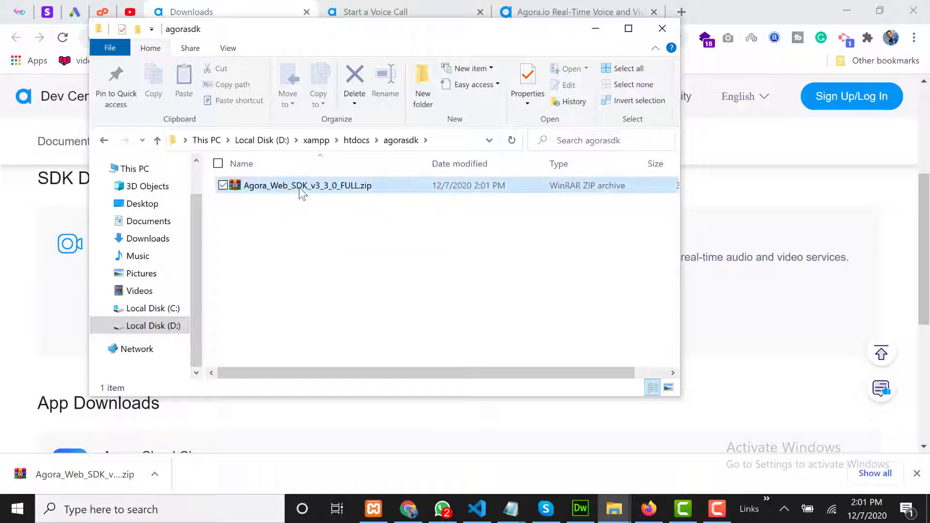
pyautogui.rightClick(300, 191)
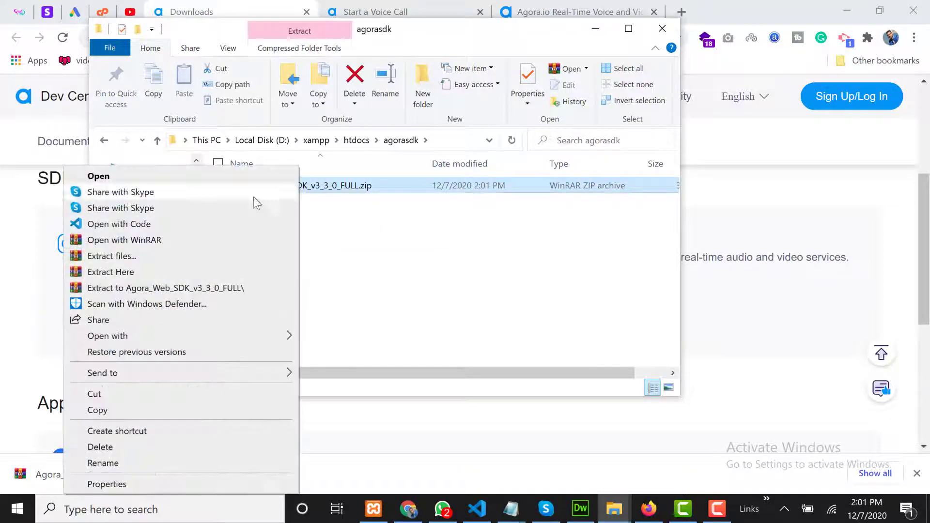
pyautogui.click(140, 252)
pyautogui.click(499, 396)
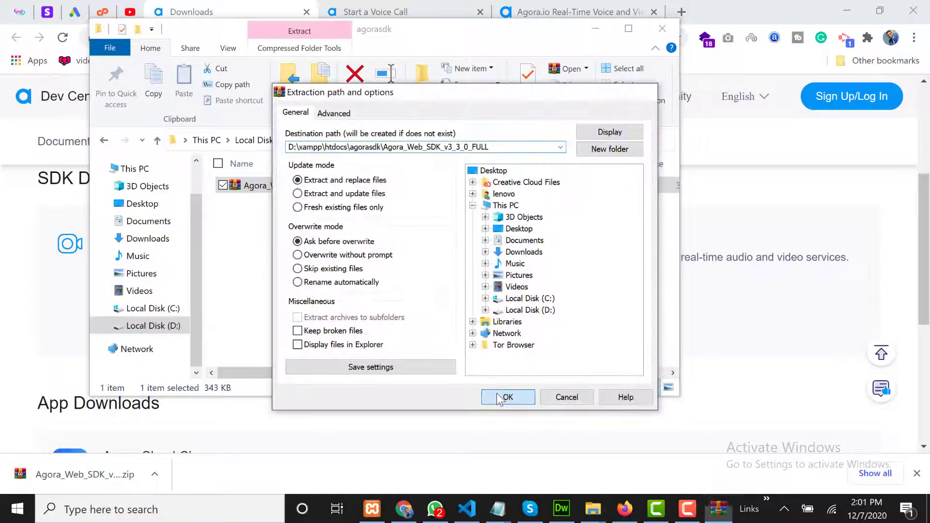
pyautogui.hotkey('alt', 'Tab')
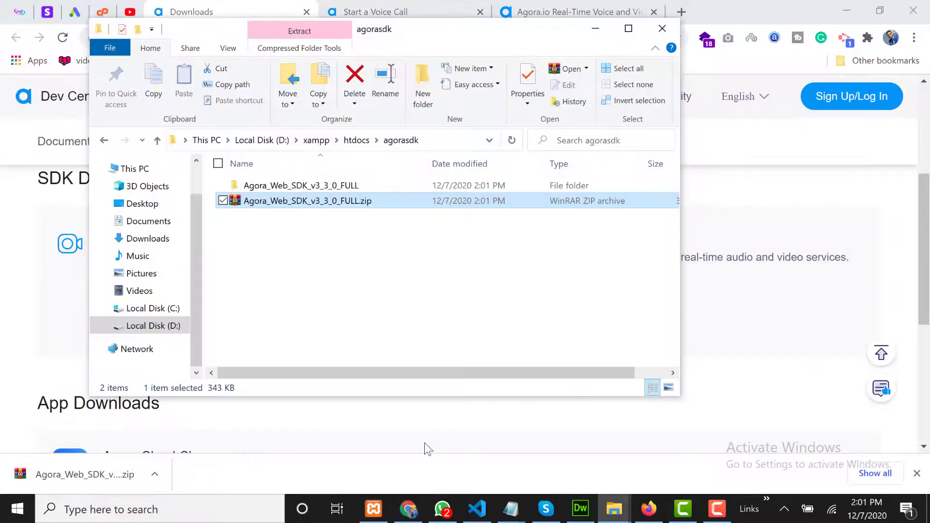
# - Move assets, vendor, AgoraRTCSDK-3.3.0.js and index.html from the nested Agora_Web_SDK_FULL folder up into agorasdk
pyautogui.doubleClick(308, 187)
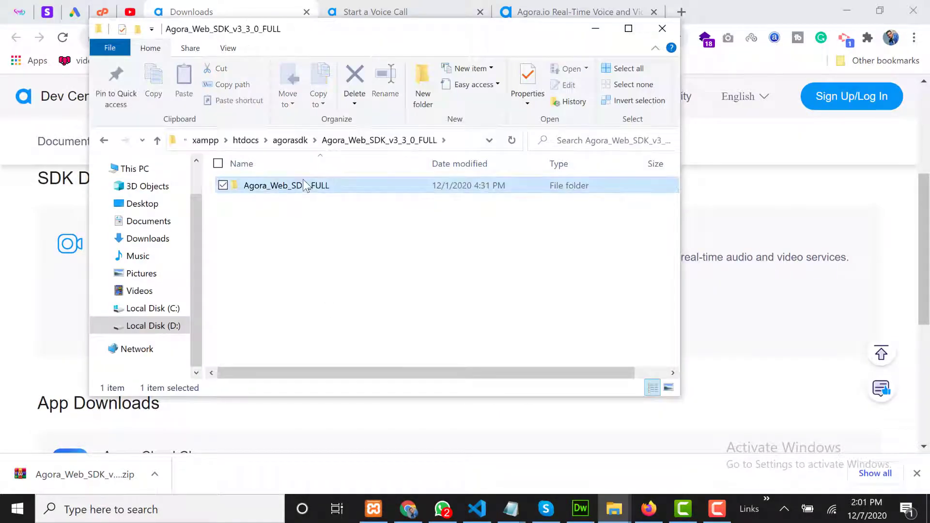
pyautogui.doubleClick(306, 186)
pyautogui.hotkey('ctrl', 'a')
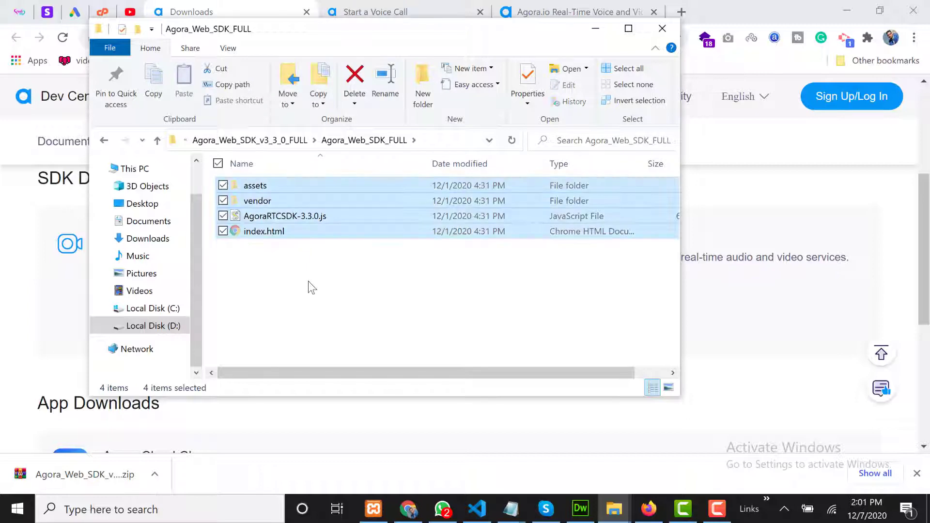
pyautogui.click(283, 141)
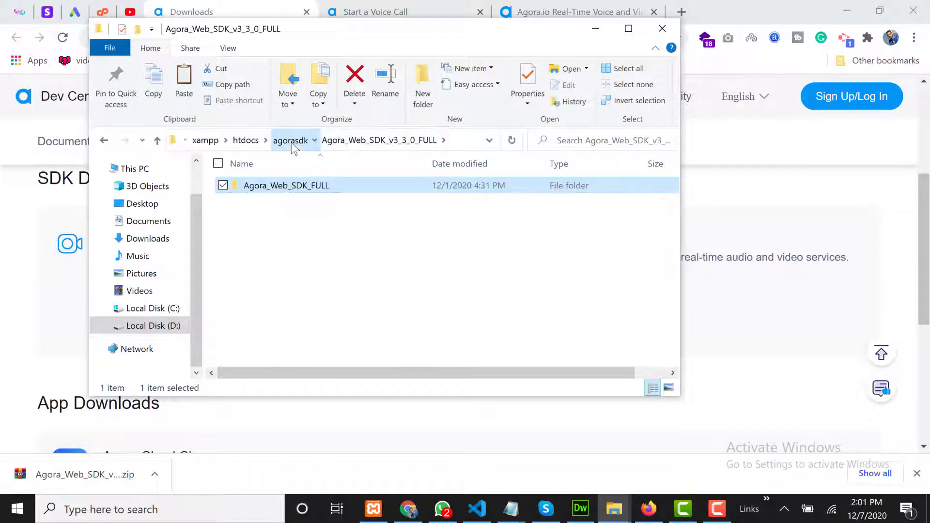
pyautogui.click(292, 141)
pyautogui.hotkey('ctrl', 'v')
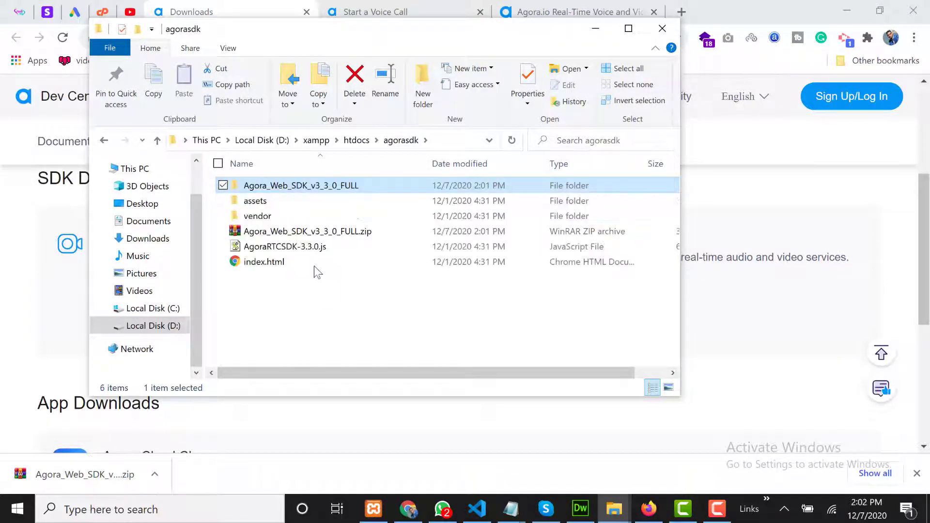
# - Delete the extracted Agora_Web_SDK_v3_3_0_FULL folder and its zip archive from agorasdk
pyautogui.click(285, 186)
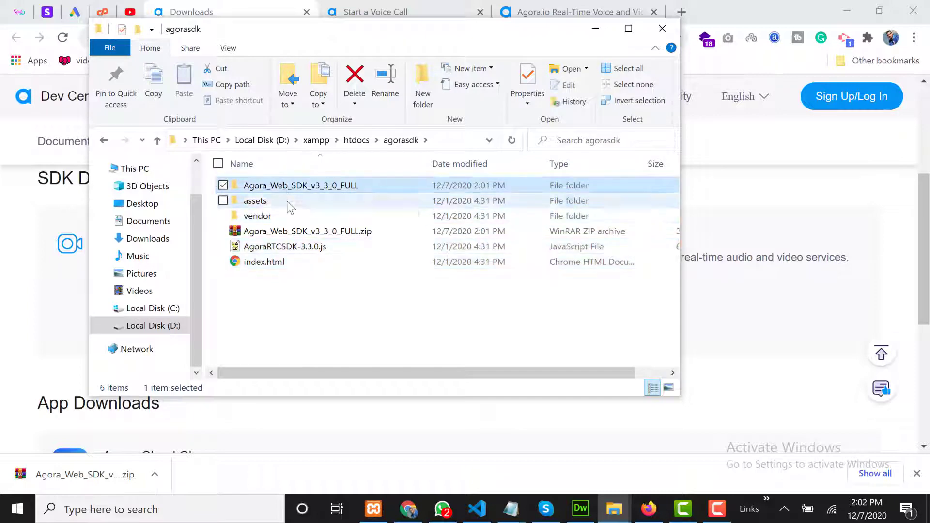
pyautogui.keyDown('ctrl'); pyautogui.click(302, 231); pyautogui.keyUp('ctrl')
pyautogui.rightClick(300, 228)
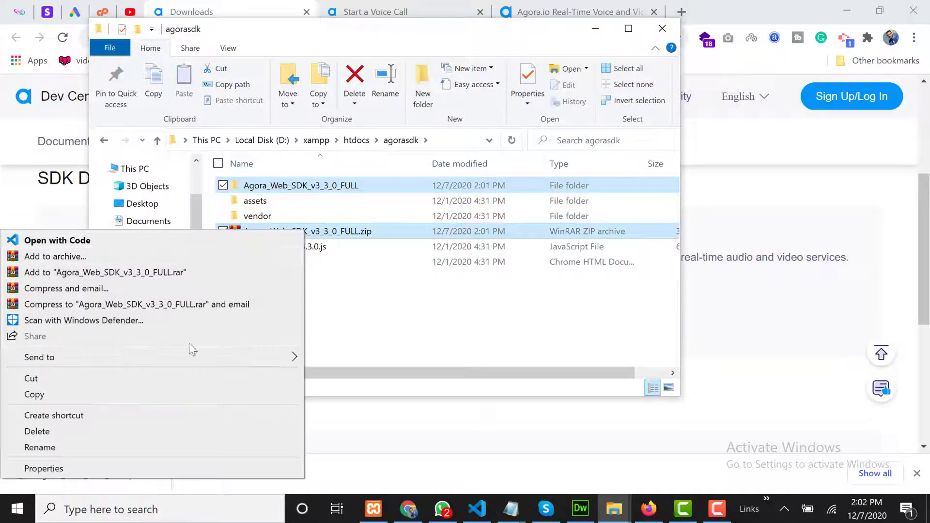
pyautogui.click(53, 429)
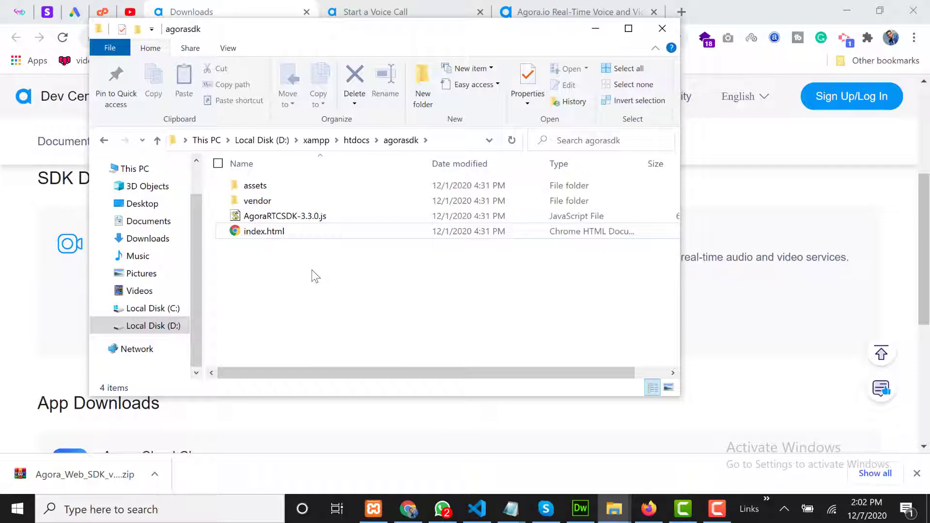
# - Switch to Chrome and examine the Run the project instructions in Agora's Start a Voice Call guide, including the live-server install and run commands
pyautogui.click(412, 7)
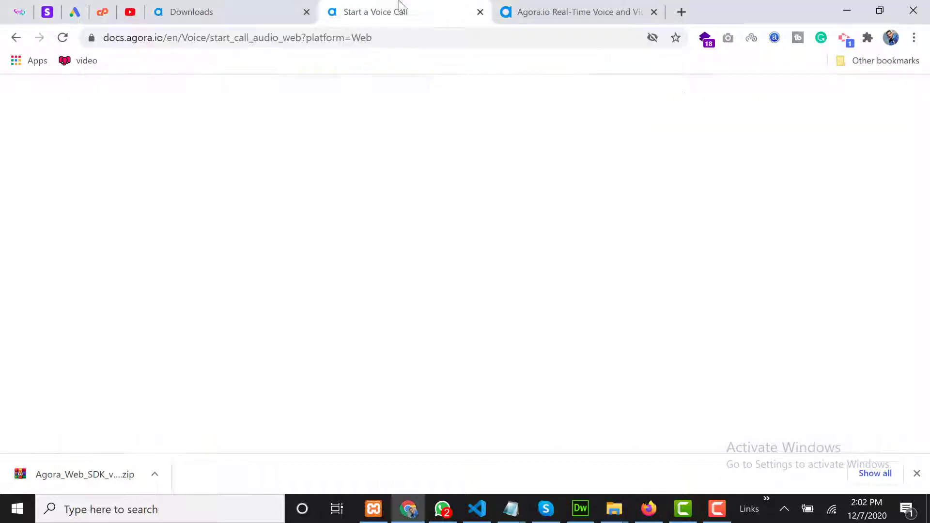
pyautogui.click(538, 6)
pyautogui.click(412, 6)
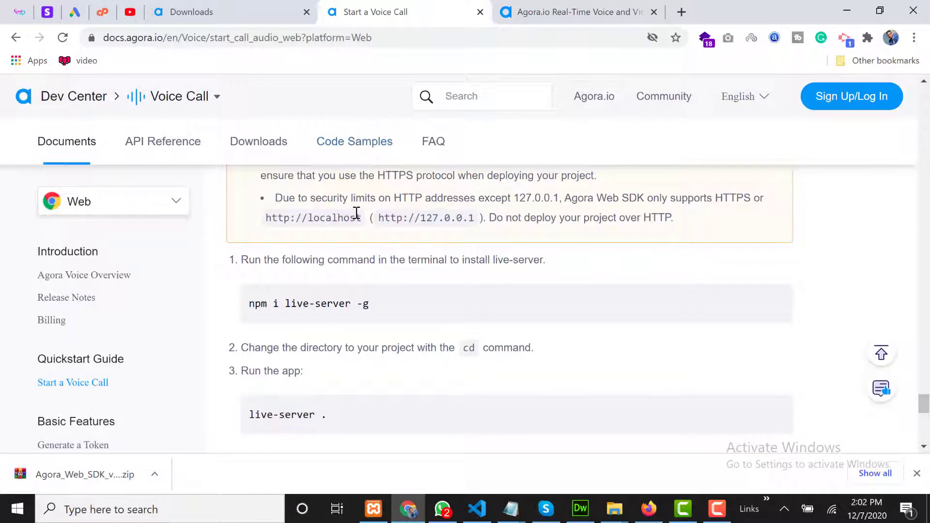
pyautogui.click(384, 36)
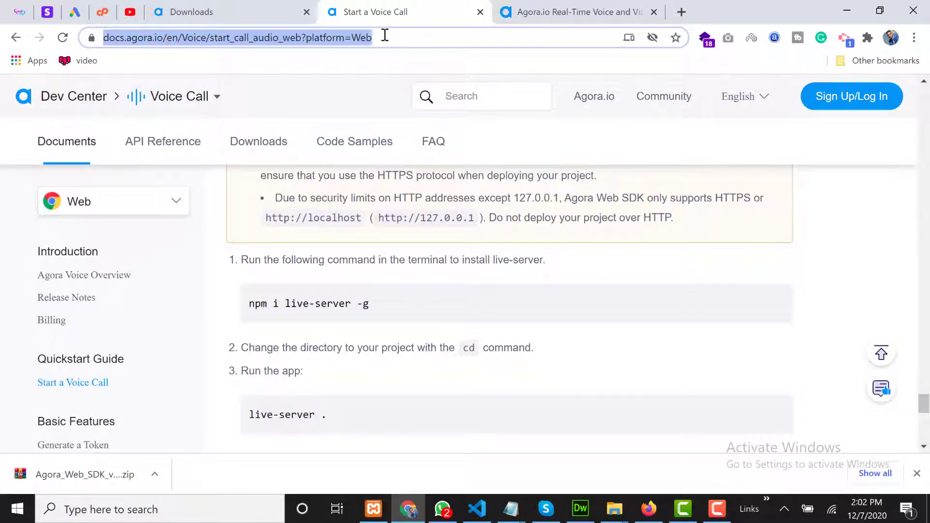
pyautogui.scroll(10, 273, 286)
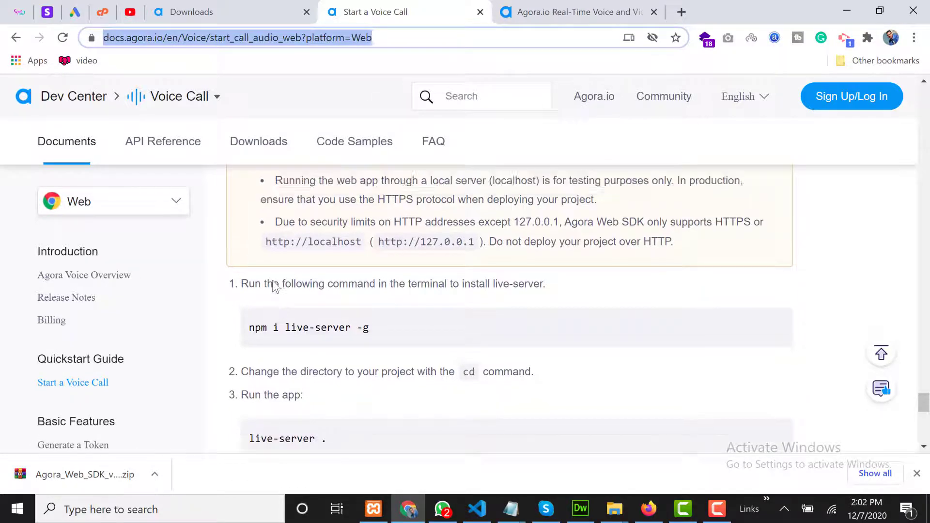
pyautogui.scroll(-8, 274, 286)
pyautogui.scroll(3, 267, 281)
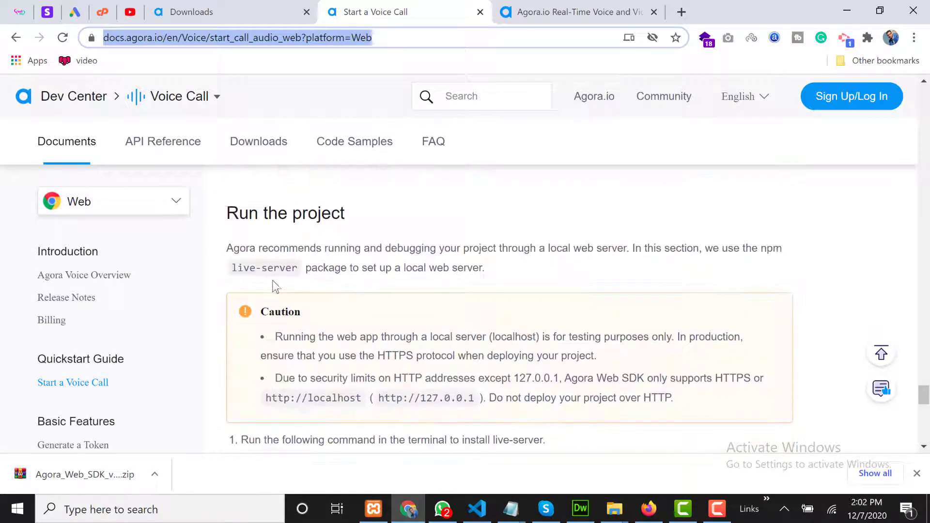
pyautogui.moveTo(222, 252); pyautogui.dragTo(353, 251)
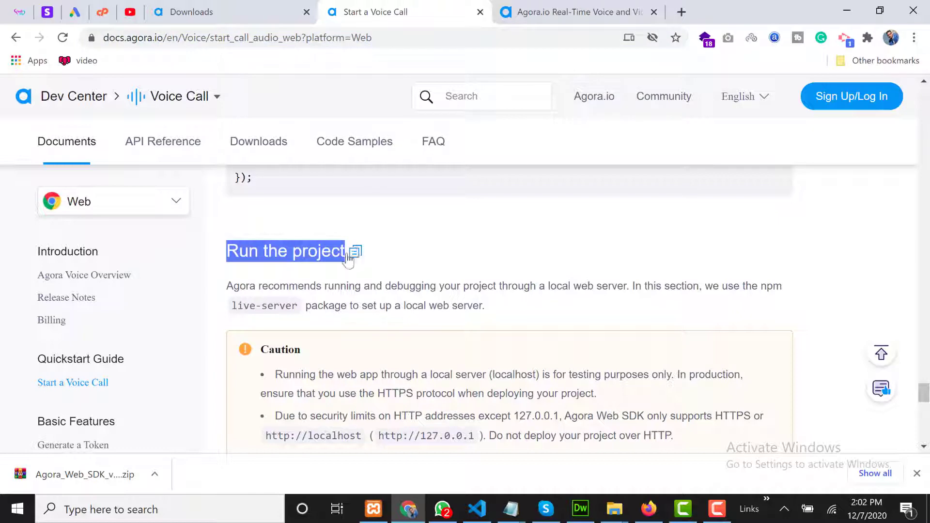
pyautogui.scroll(-3, 338, 329)
pyautogui.scroll(-2, 278, 358)
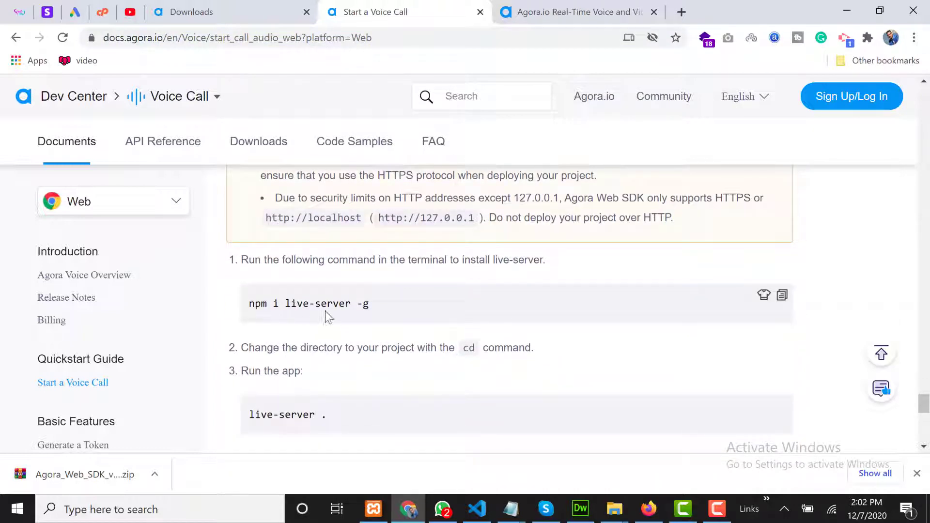
pyautogui.moveTo(379, 300); pyautogui.dragTo(236, 294)
pyautogui.scroll(-1, 236, 295)
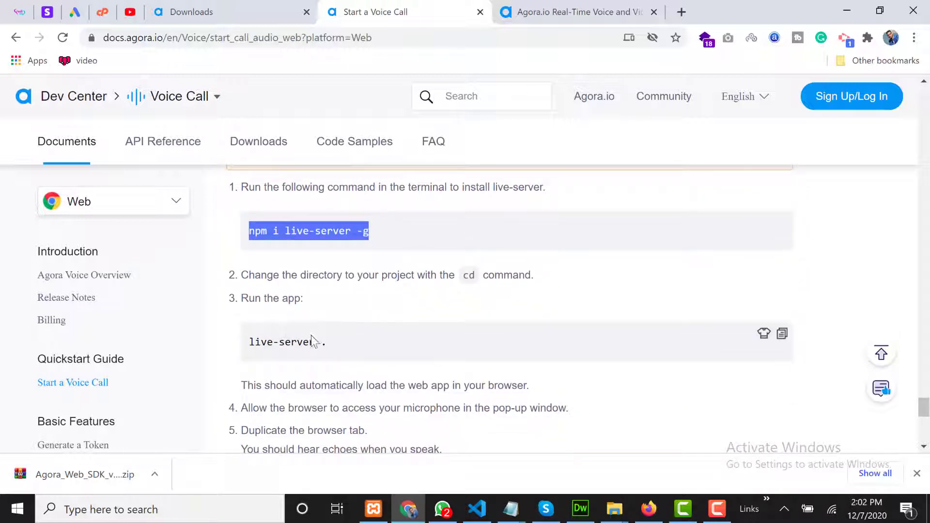
# - Open a Windows Command Prompt and change the working directory to D:\xampp\htdocs\agorasdk
pyautogui.moveTo(331, 344); pyautogui.dragTo(242, 343)
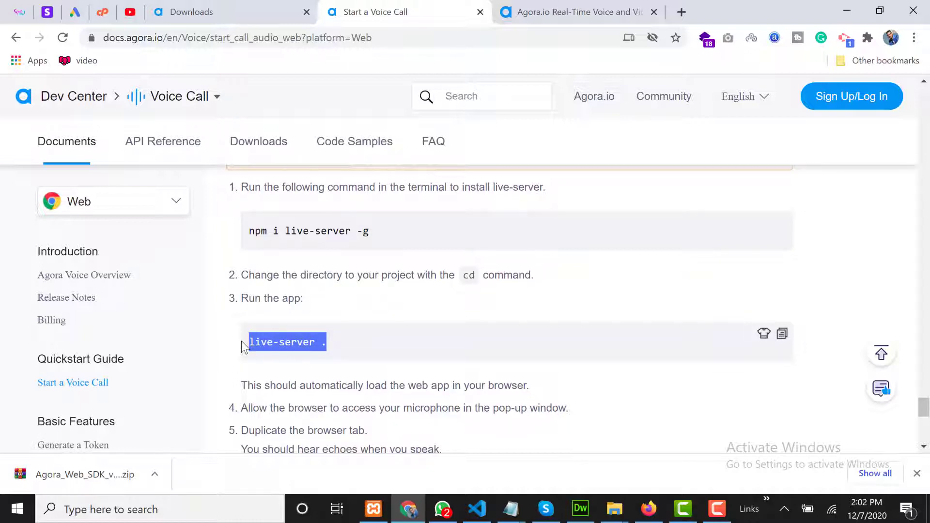
pyautogui.press('super+r')
pyautogui.write('c')
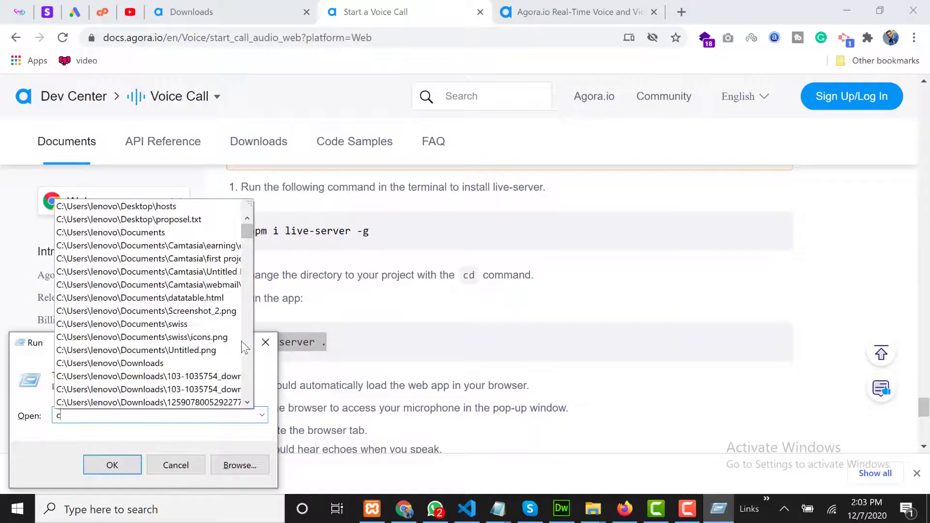
pyautogui.write('md')
pyautogui.press('Return')
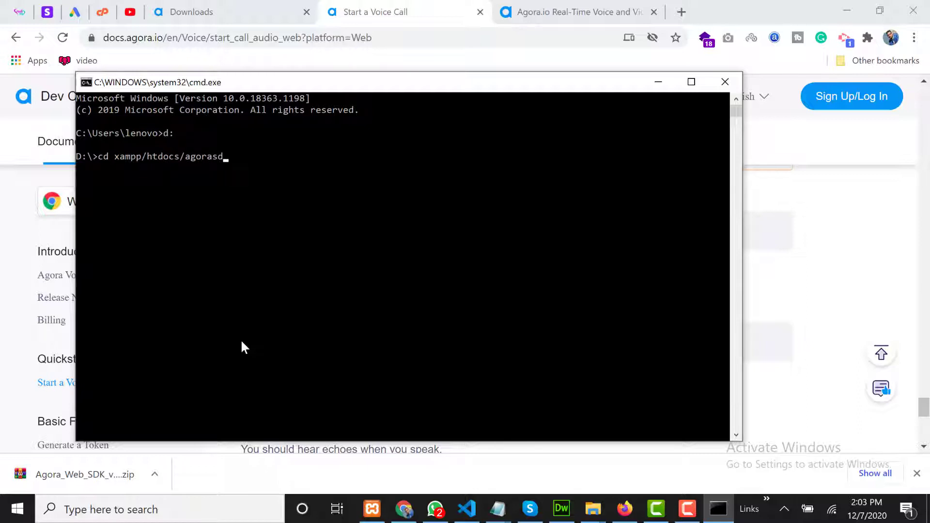
pyautogui.write('k')
pyautogui.press('Return')
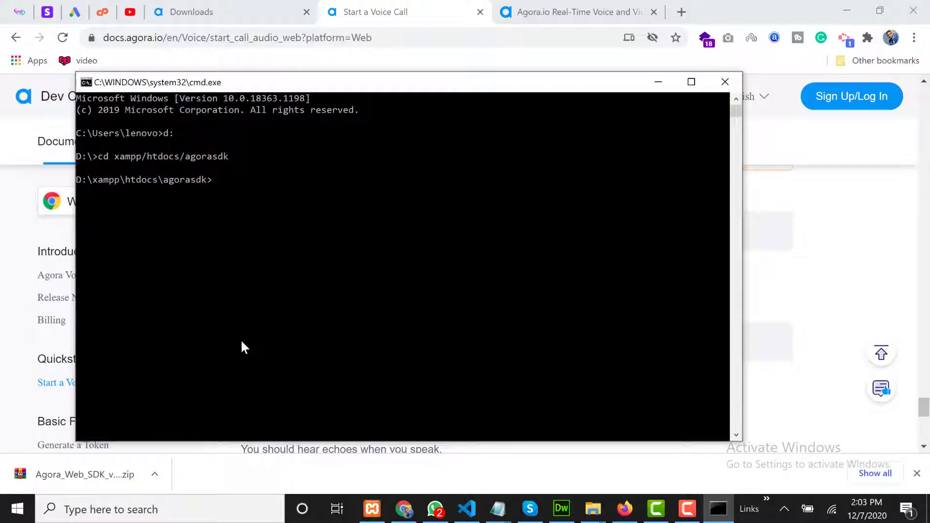
# - Run live-server . from the agorasdk folder to launch the sample app in the browser
pyautogui.hotkey('alt', 'Tab')
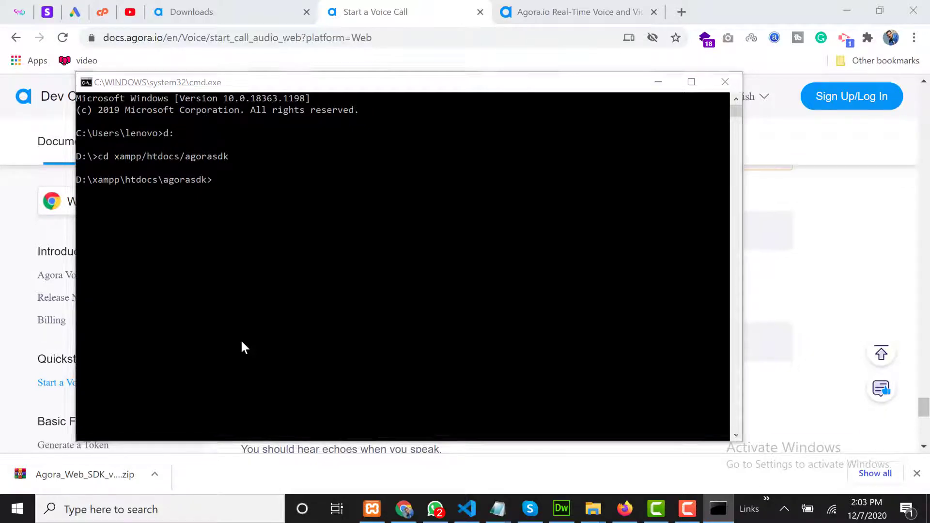
pyautogui.hotkey('alt', 'Tab')
pyautogui.write('li')
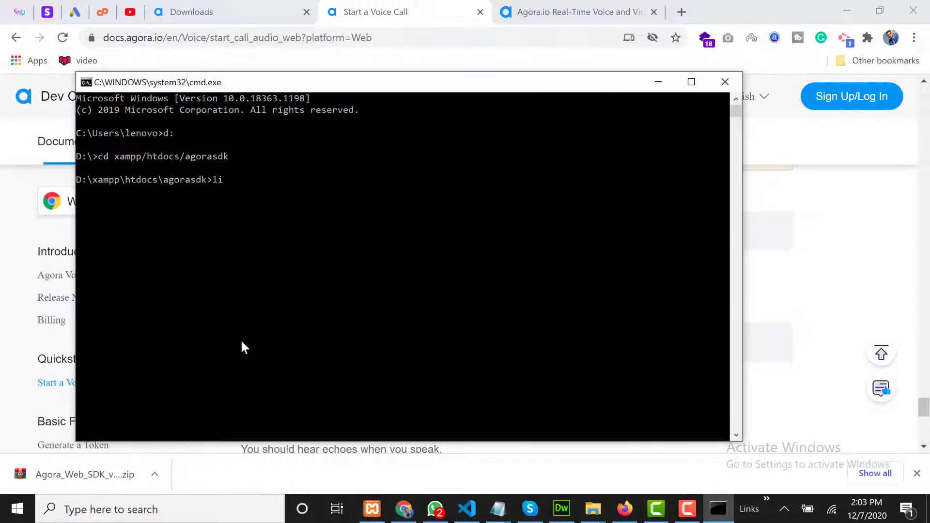
pyautogui.write('rver .')
pyautogui.press('Return')
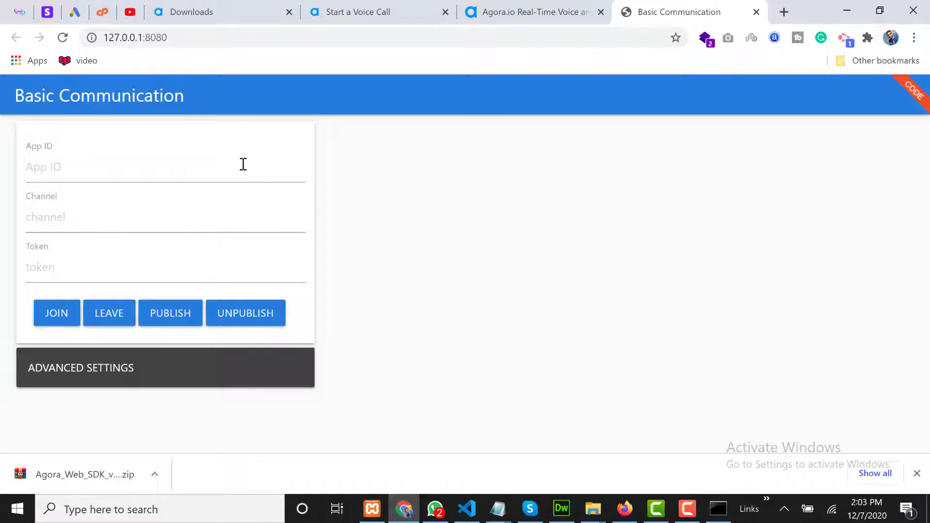
# - Examine the App ID, Channel and Token fields of the Basic Communication page and dismiss the browser's download bar
pyautogui.click(70, 165)
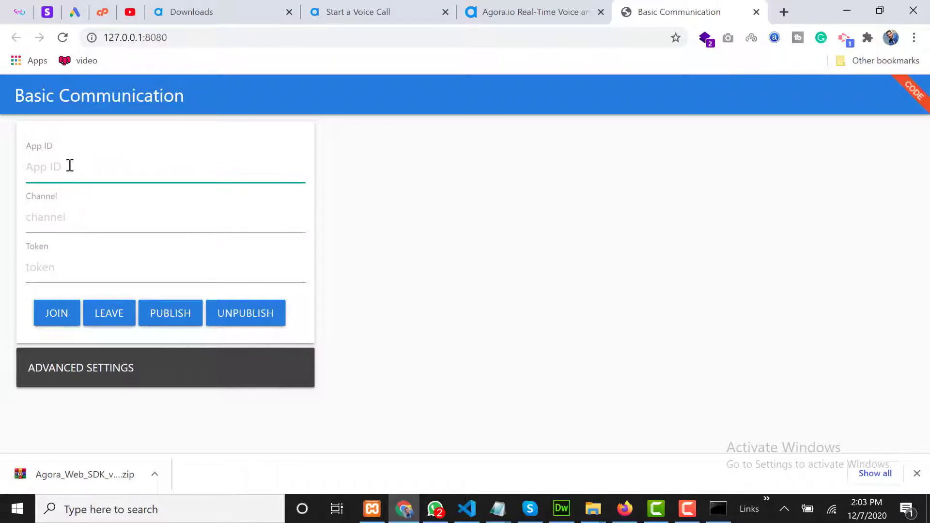
pyautogui.click(59, 221)
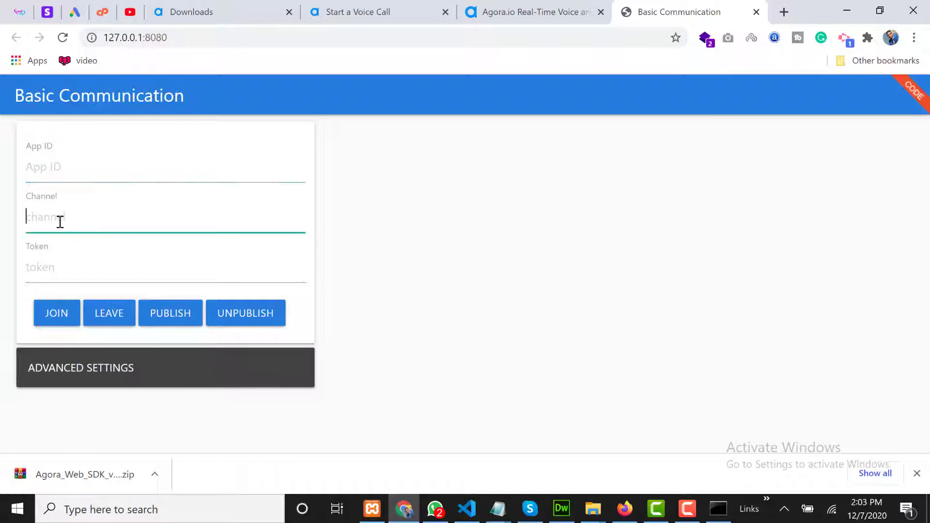
pyautogui.click(45, 271)
pyautogui.click(48, 216)
pyautogui.click(916, 473)
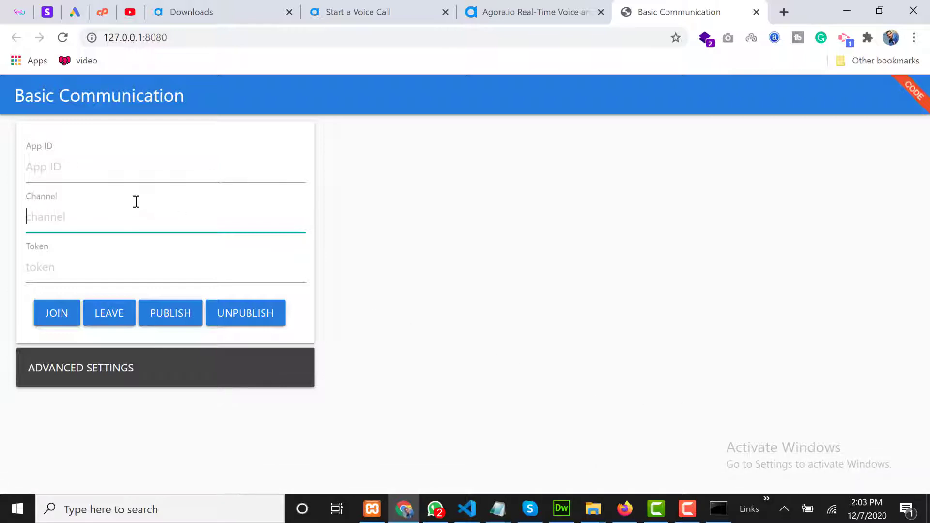
pyautogui.click(105, 170)
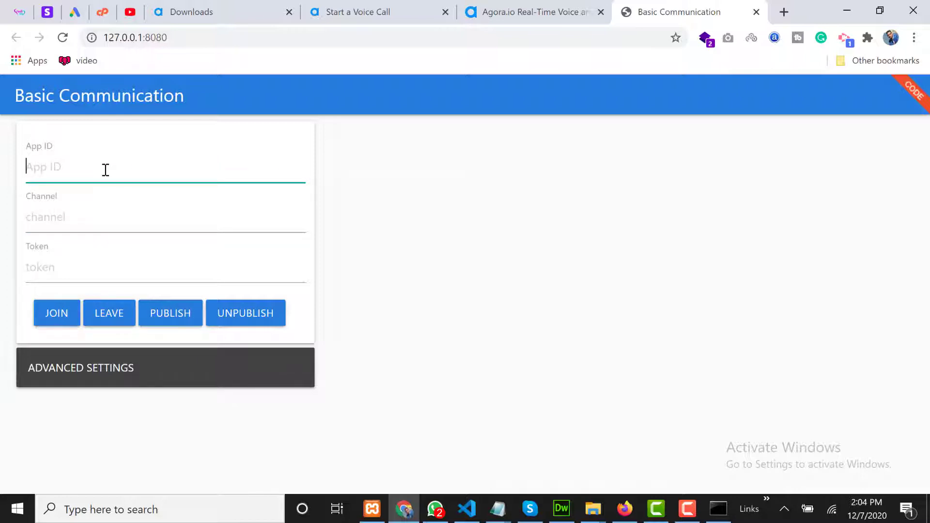
pyautogui.click(333, 10)
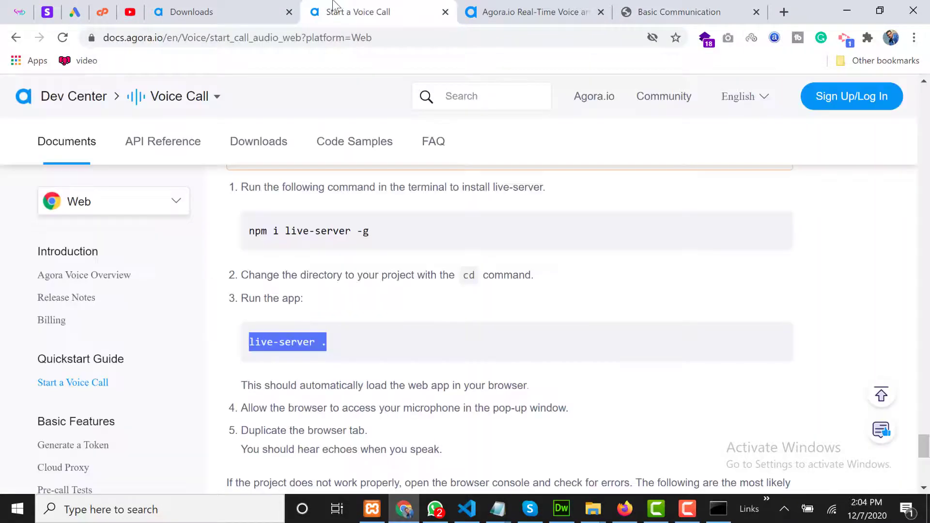
pyautogui.click(693, 5)
# - Search Google for "agora api" in a new tab, open the Agora.io homepage result, and return to the Basic Communication page
pyautogui.click(786, 13)
pyautogui.write('a')
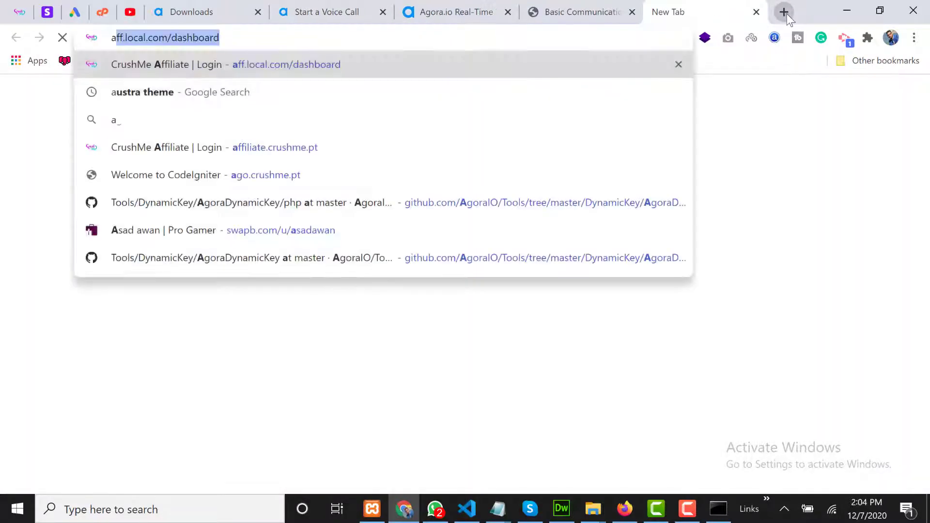
pyautogui.write('gora')
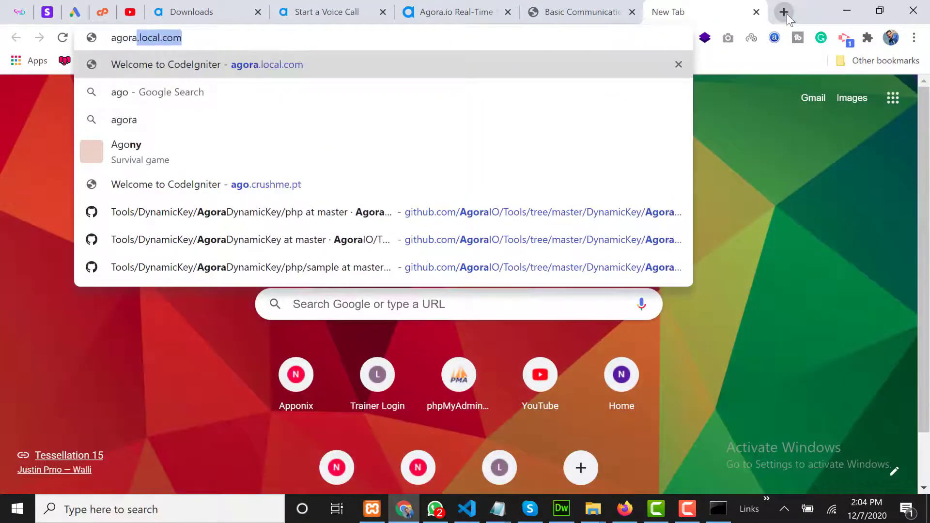
pyautogui.press('Delete')
pyautogui.press('Return')
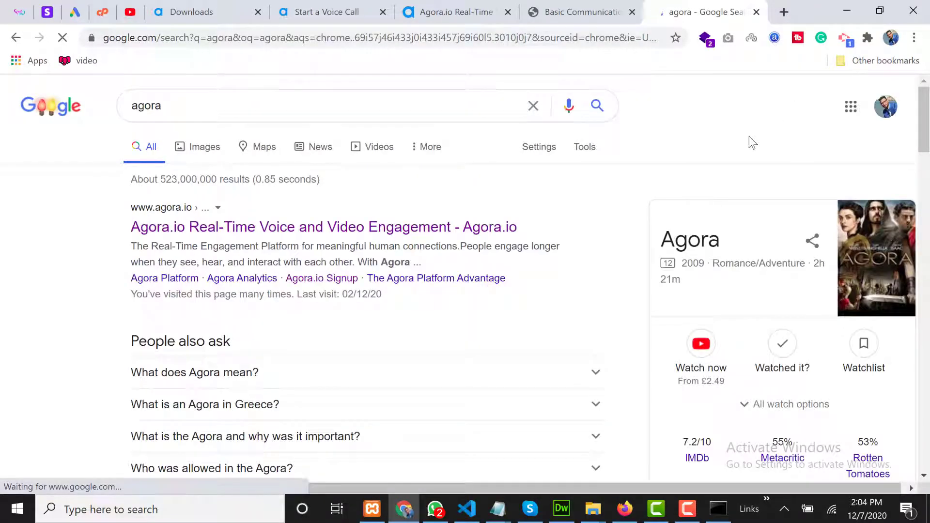
pyautogui.click(276, 104)
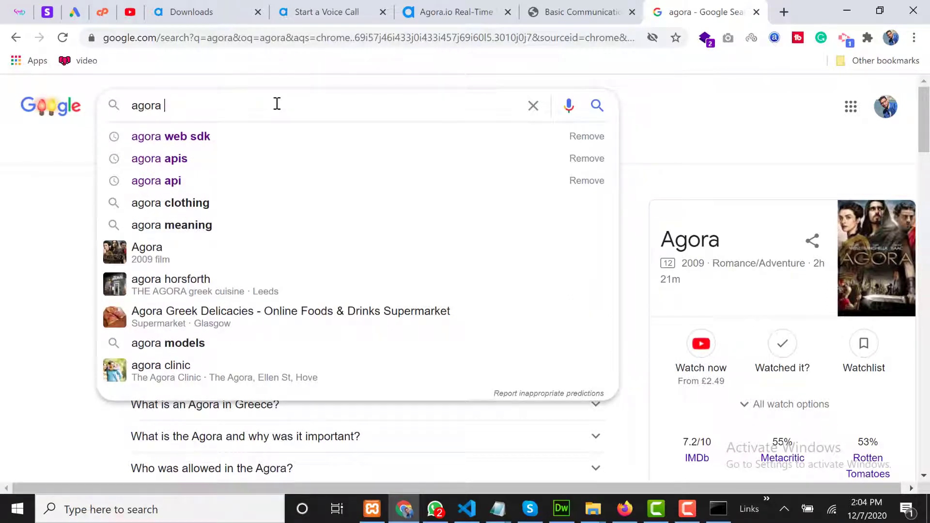
pyautogui.write('api')
pyautogui.press('Return')
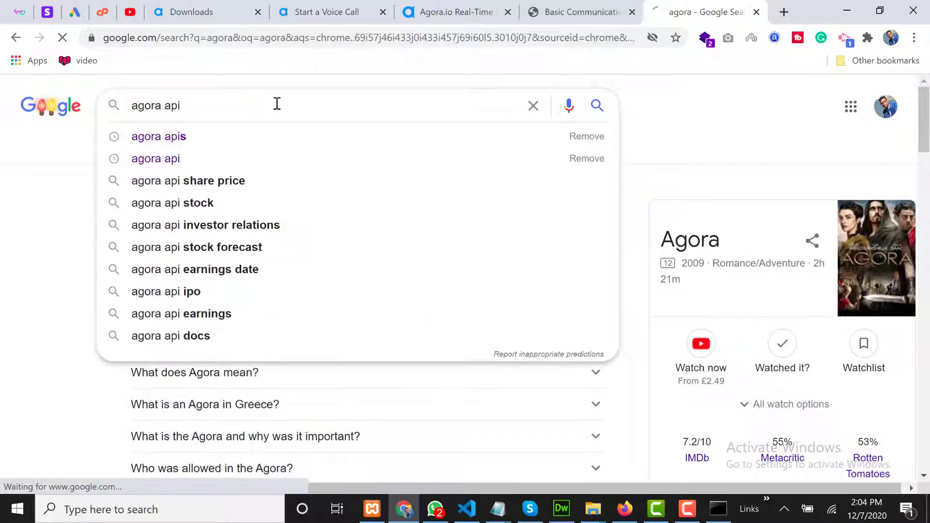
pyautogui.scroll(-14, 265, 261)
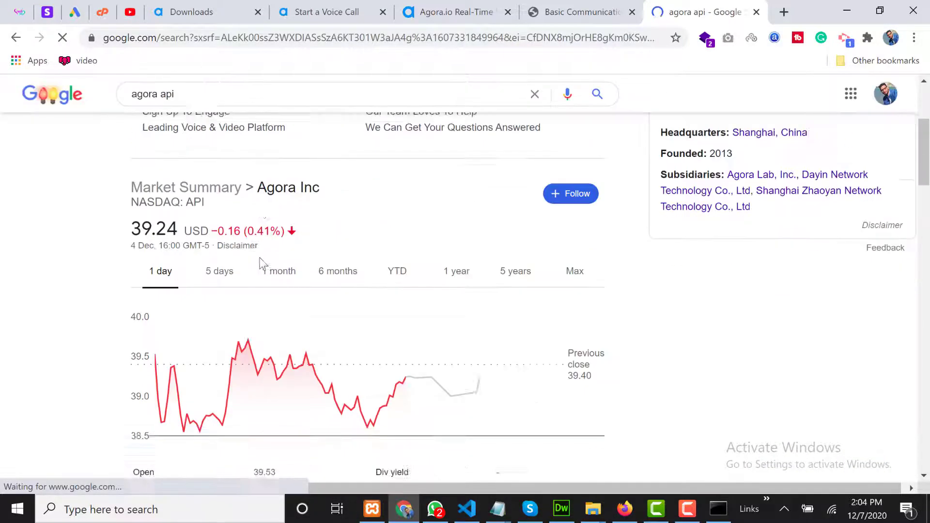
pyautogui.click(218, 171)
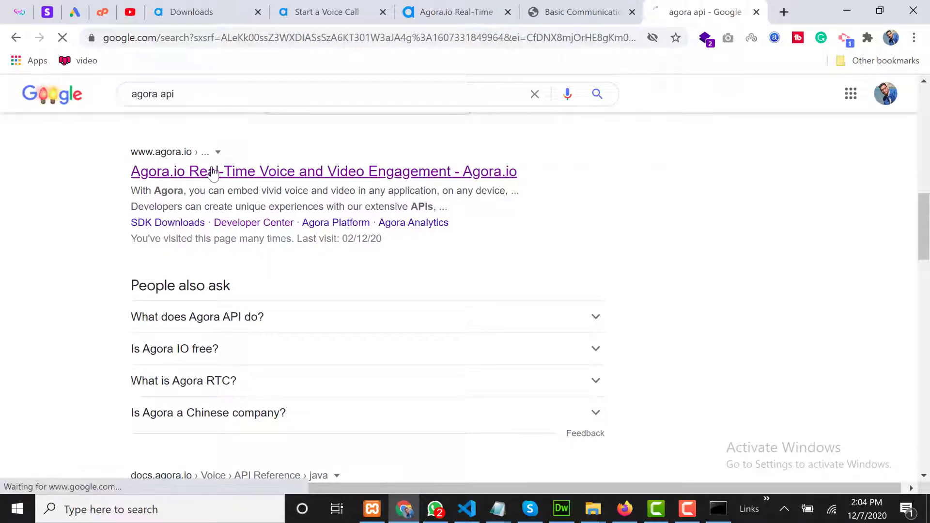
pyautogui.click(445, 6)
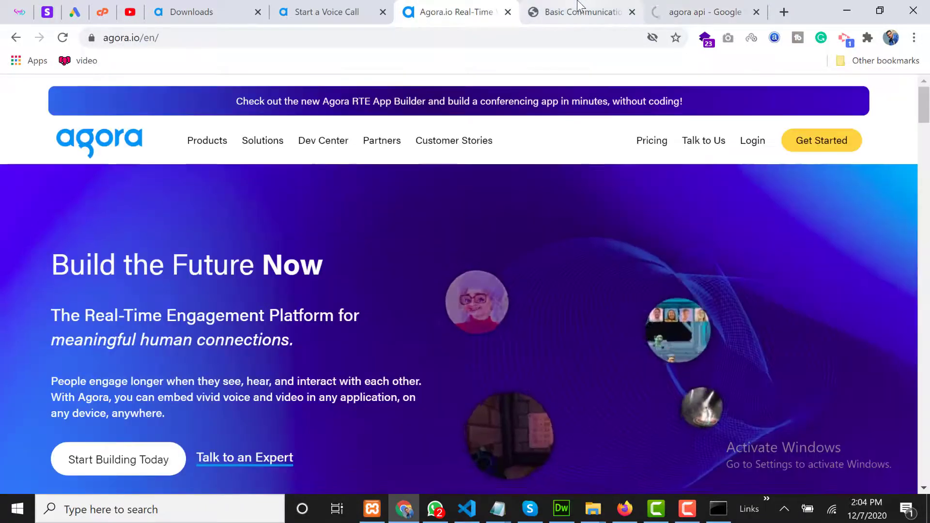
pyautogui.click(578, 4)
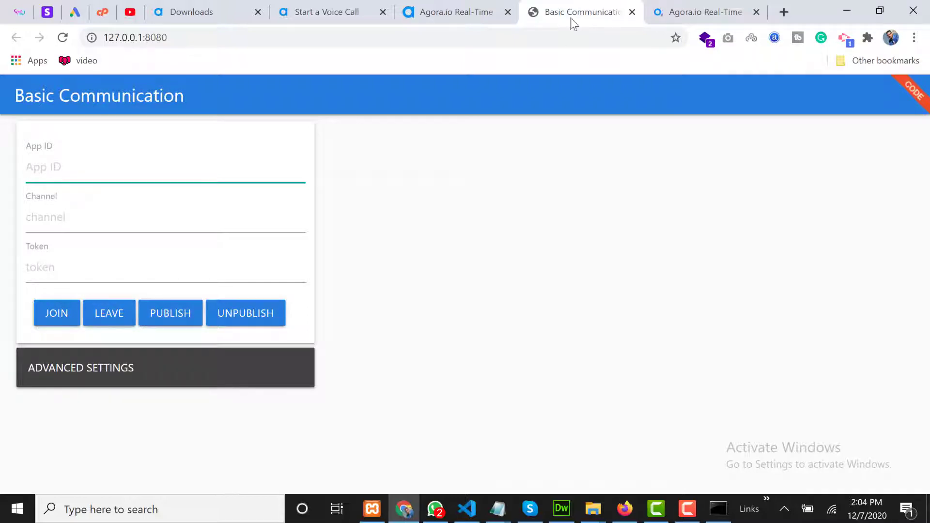
# - Switch to Dreamweaver, create a site named agrasdk with local folder D:\xampp\htdocs\agorasdk, and open its index.html
pyautogui.click(560, 508)
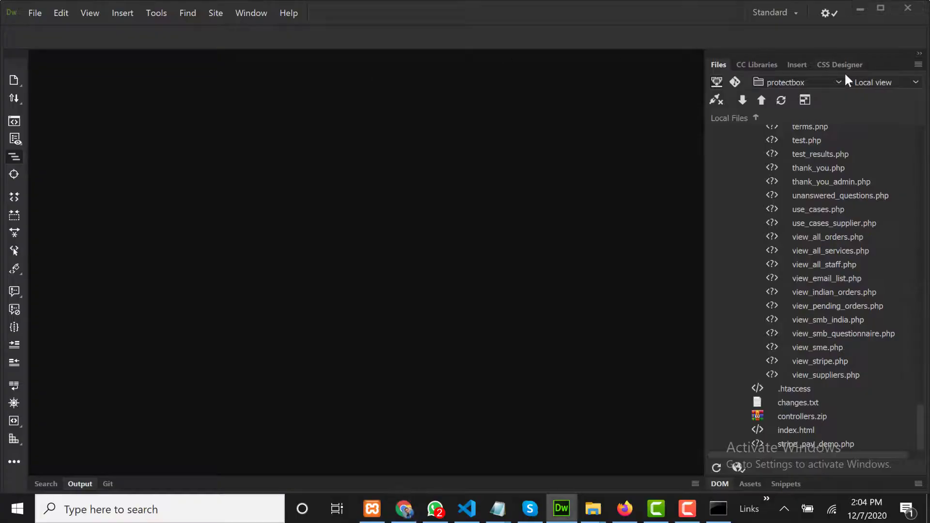
pyautogui.click(216, 16)
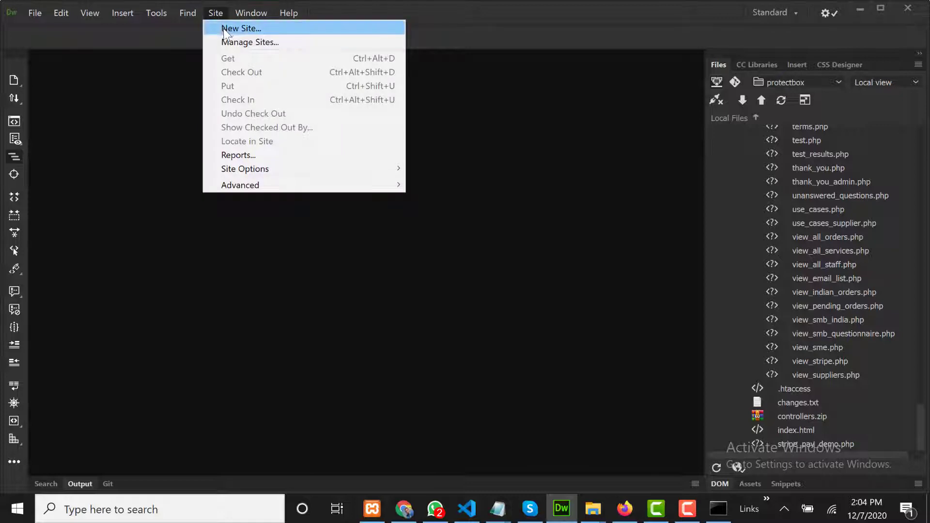
pyautogui.click(223, 29)
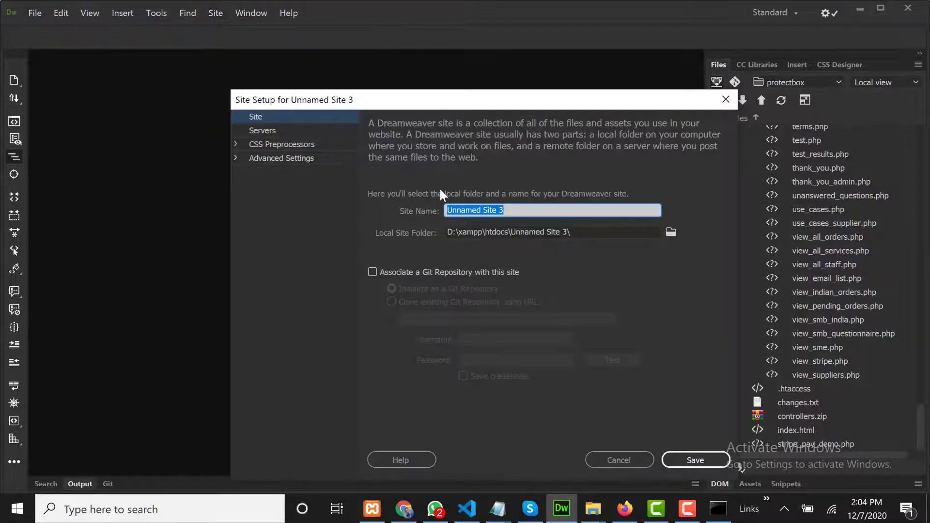
pyautogui.write('a')
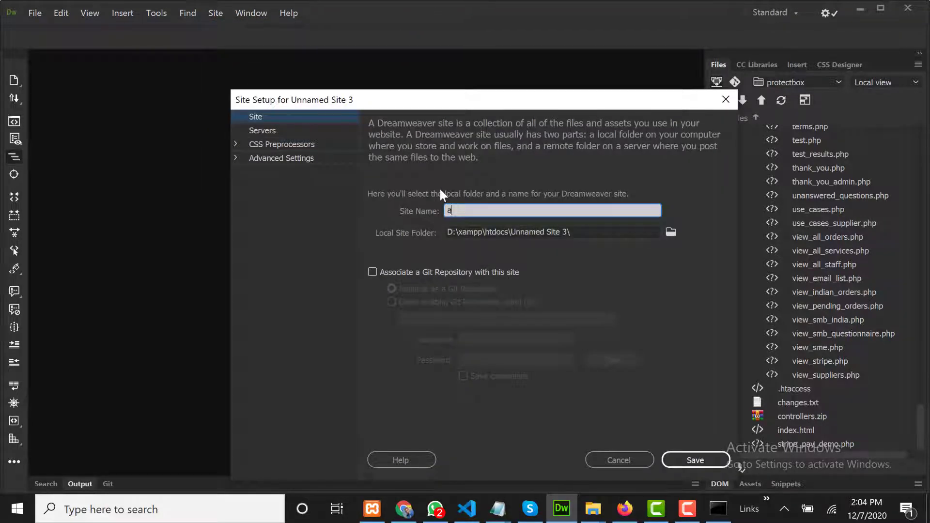
pyautogui.write('grasdk')
pyautogui.click(671, 232)
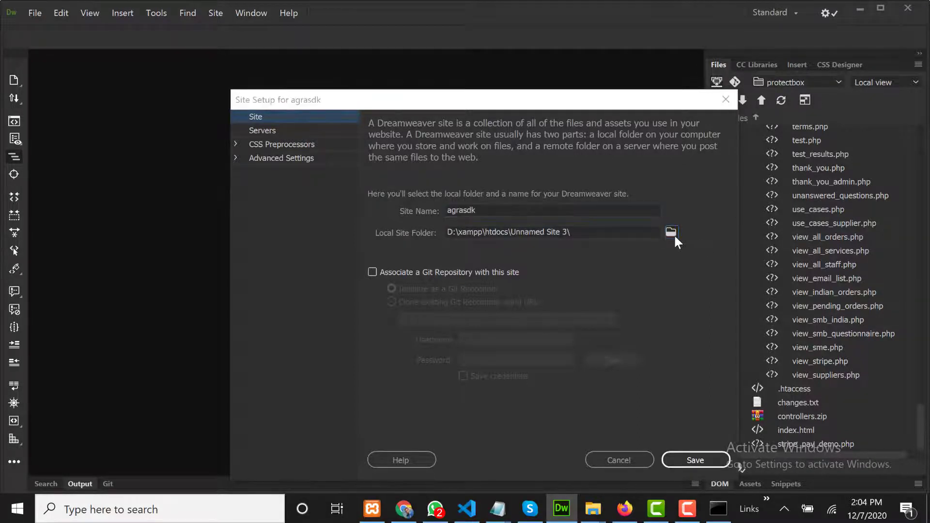
pyautogui.click(441, 241)
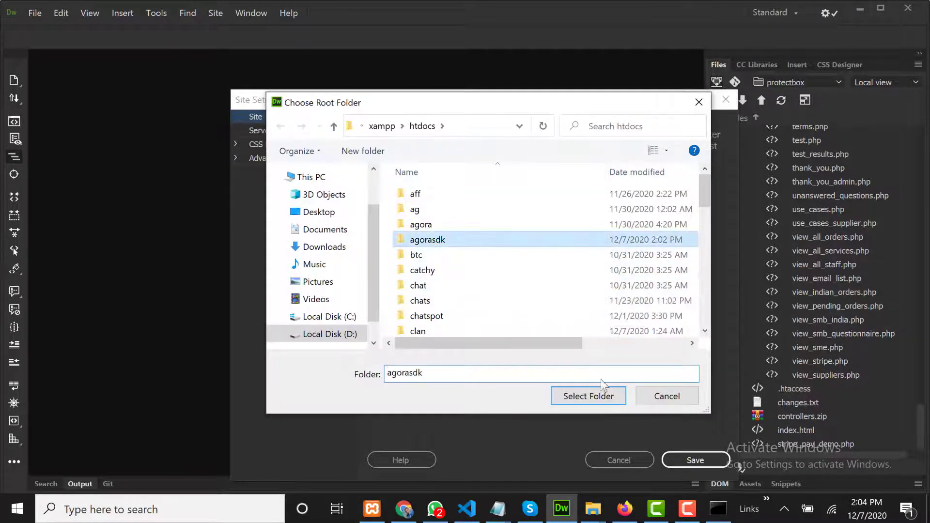
pyautogui.click(595, 398)
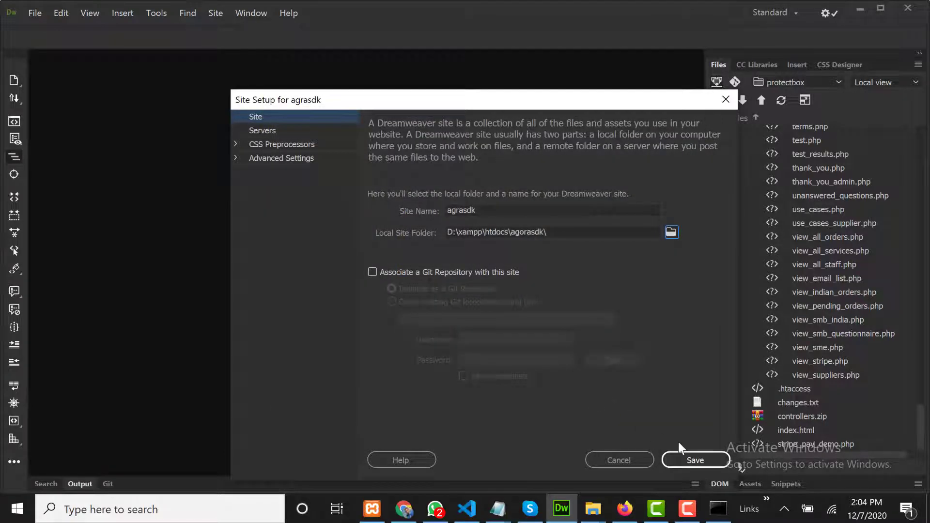
pyautogui.click(690, 461)
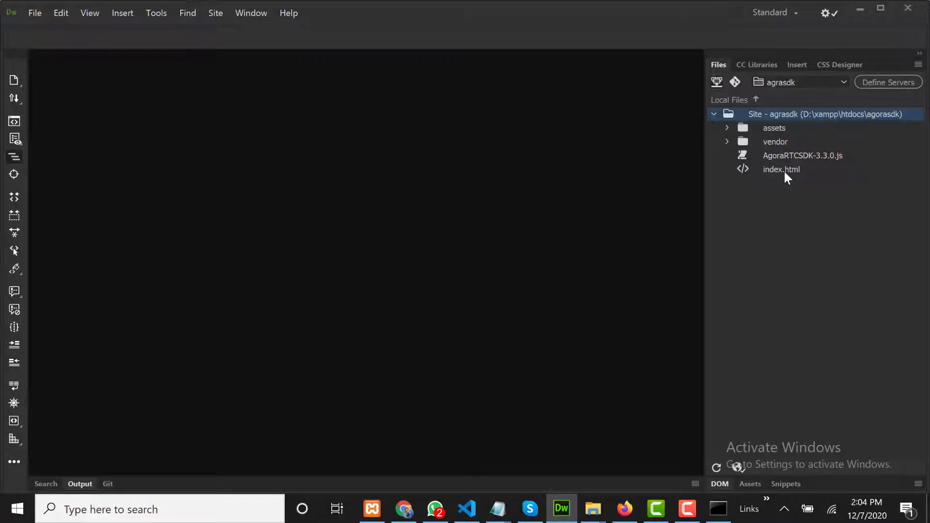
pyautogui.doubleClick(783, 168)
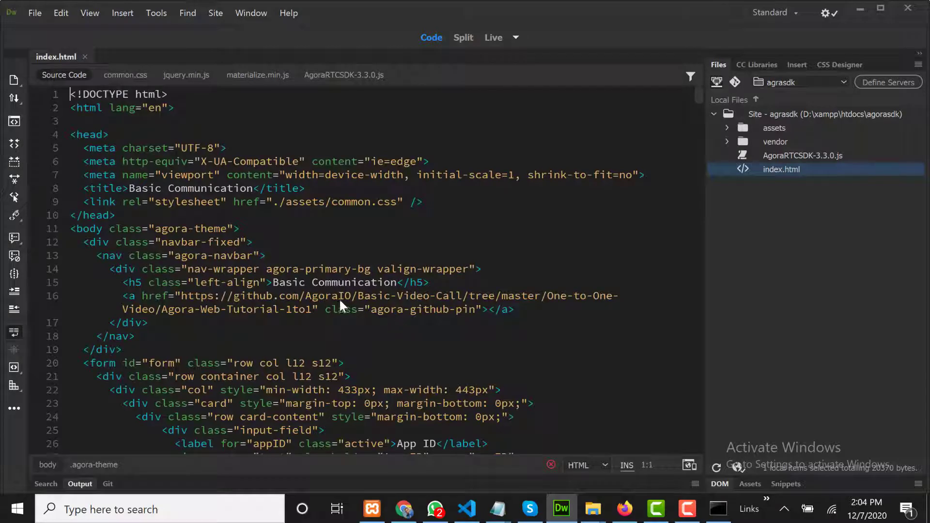
pyautogui.click(342, 298)
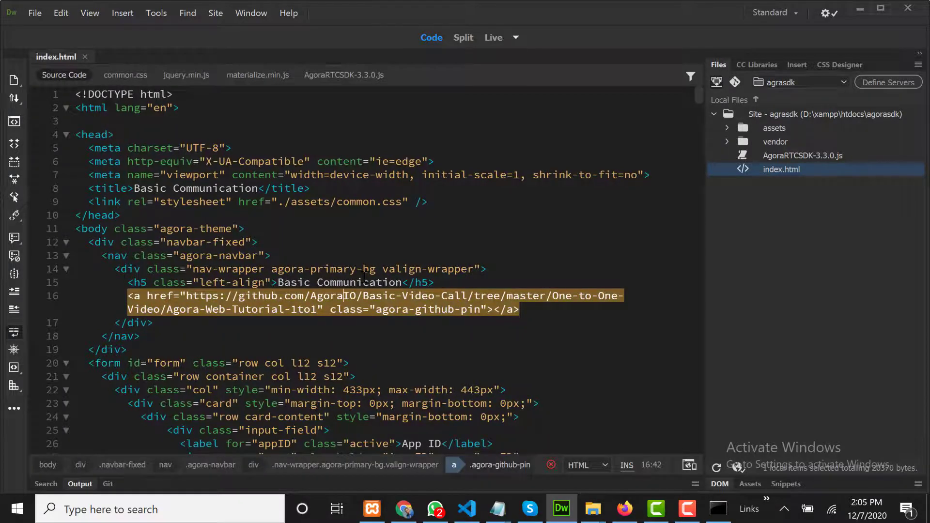
# - Switch to the Agora Console in Chrome, inspect the peek level project's App ID in Project Management, and return to index.html in Dreamweaver
pyautogui.hotkey('alt', 'Tab')
pyautogui.click(735, 4)
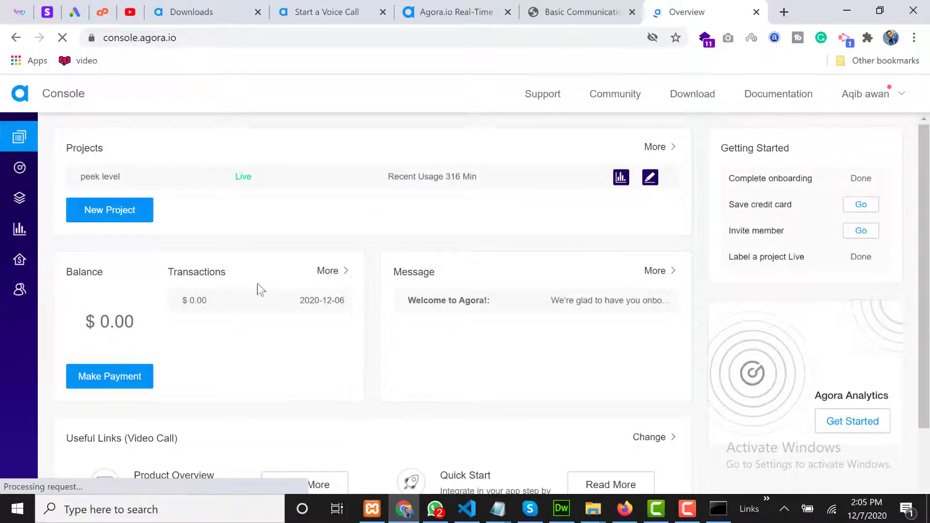
pyautogui.moveTo(19, 155)
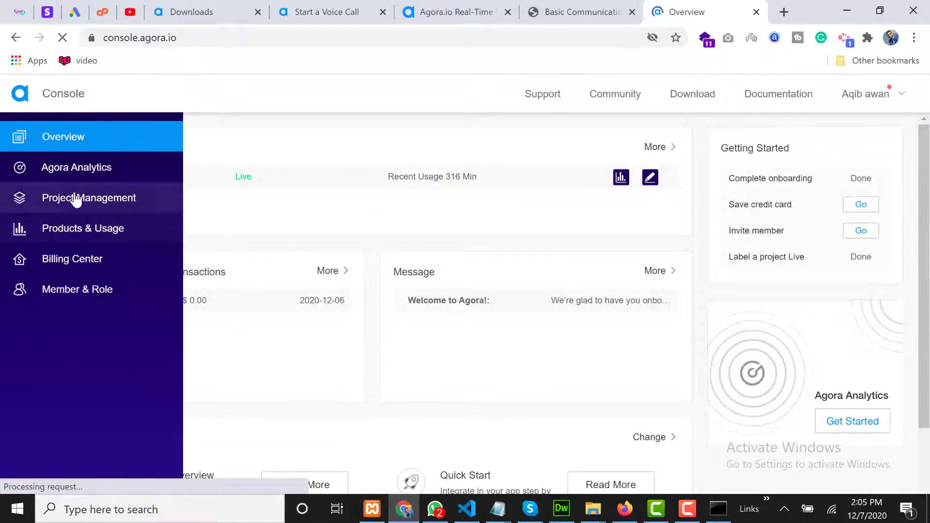
pyautogui.click(76, 197)
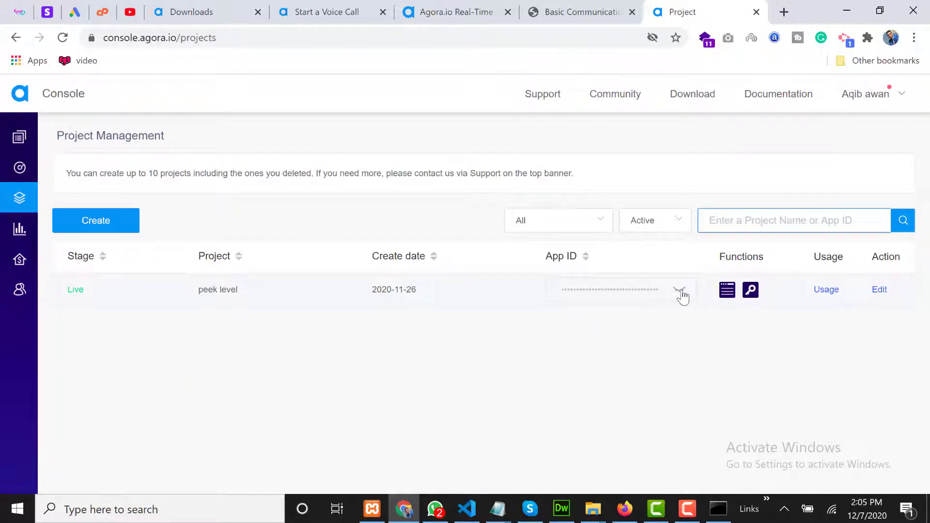
pyautogui.click(681, 291)
pyautogui.click(678, 290)
pyautogui.click(561, 508)
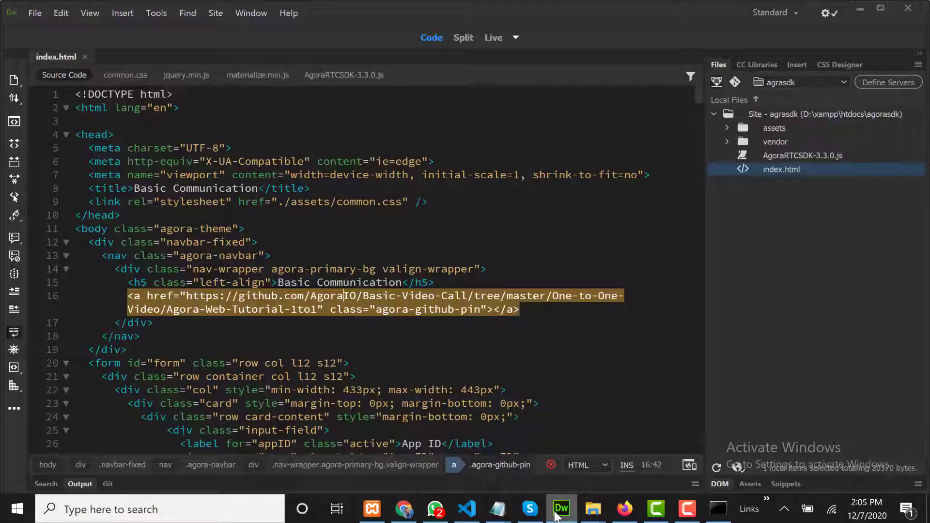
# - Switch to the Basic Communication page in Chrome and paste the project's App ID into the App ID field
pyautogui.click(860, 8)
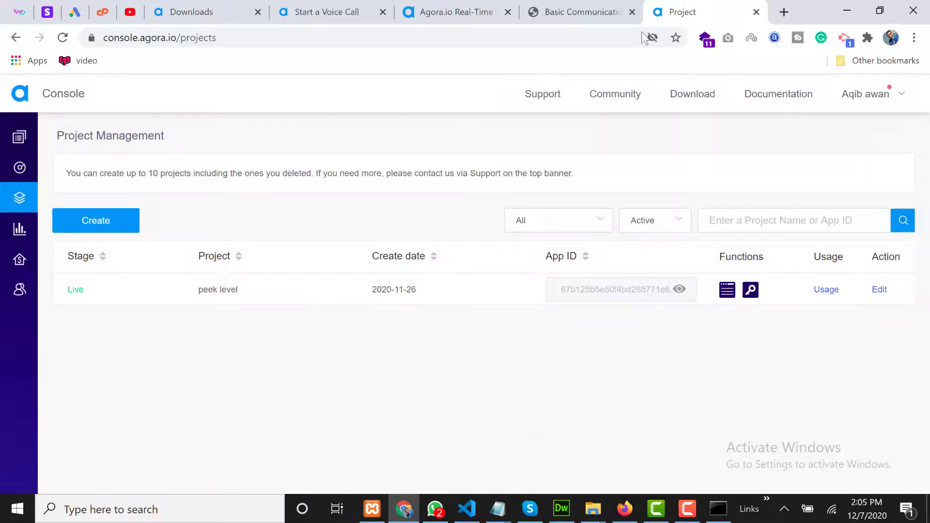
pyautogui.click(593, 6)
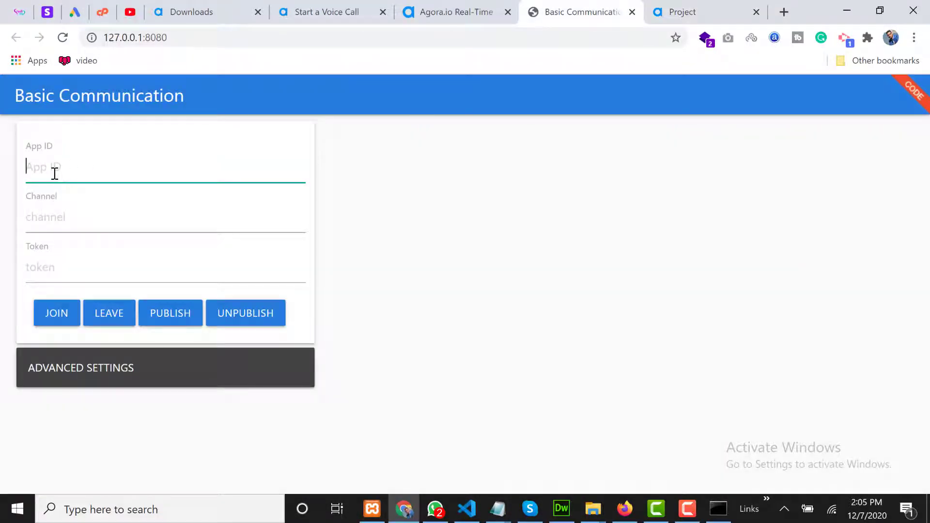
pyautogui.hotkey('ctrl', 'v')
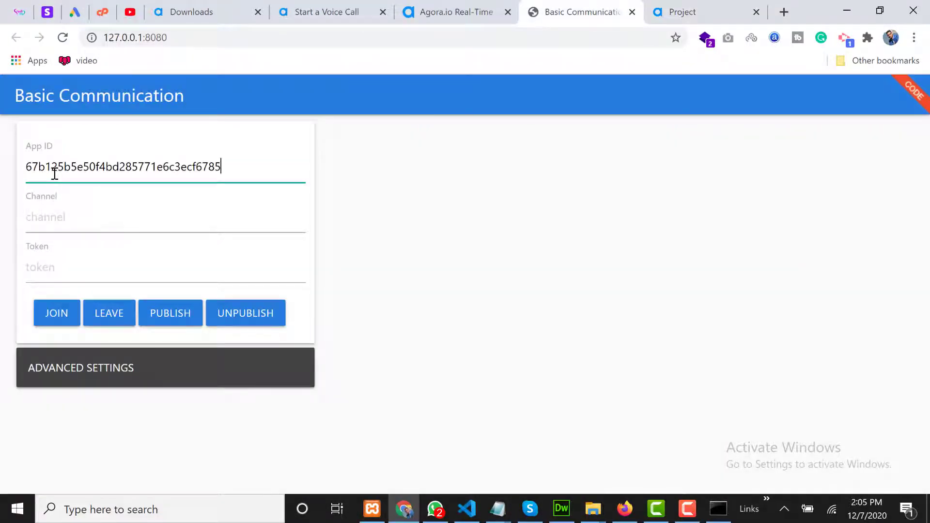
pyautogui.hotkey('alt', 'Tab')
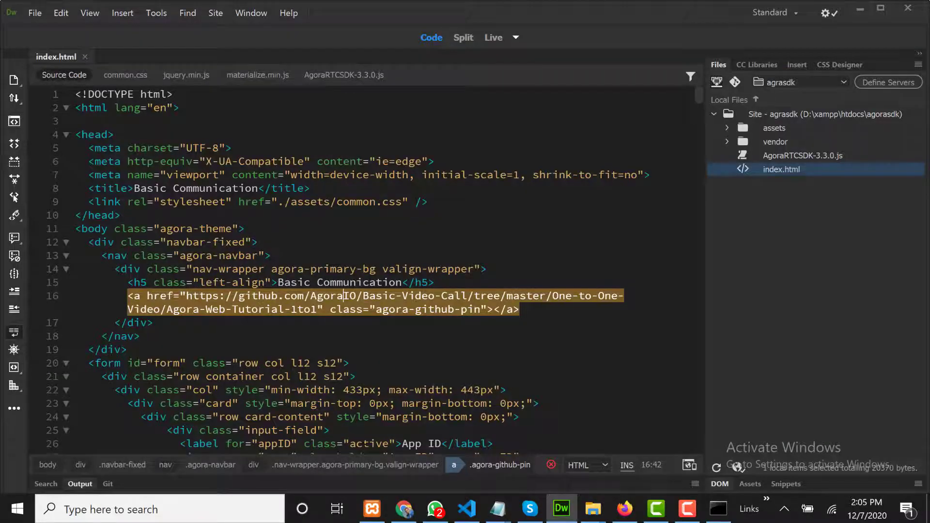
pyautogui.hotkey('alt', 'Tab')
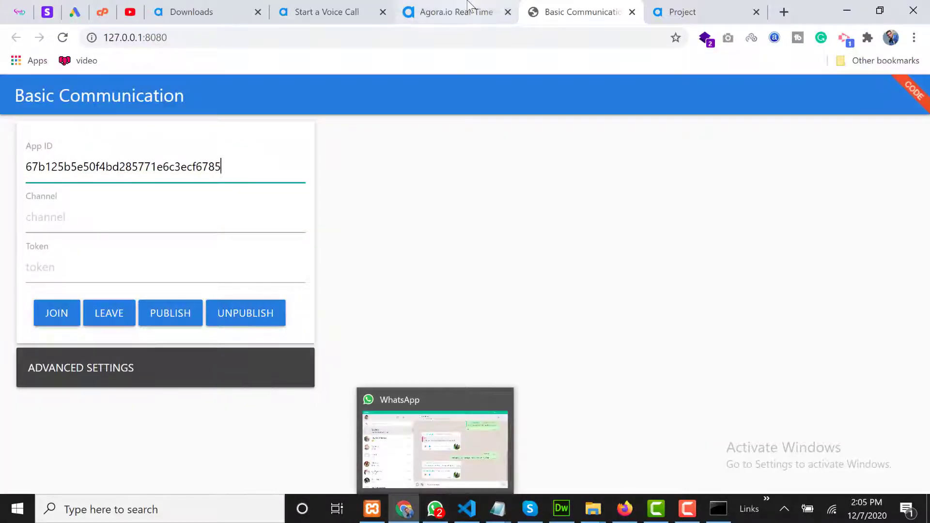
# - Open the peek level project's token page in the Agora Console and generate a temp token for channel agorasdk
pyautogui.click(655, 8)
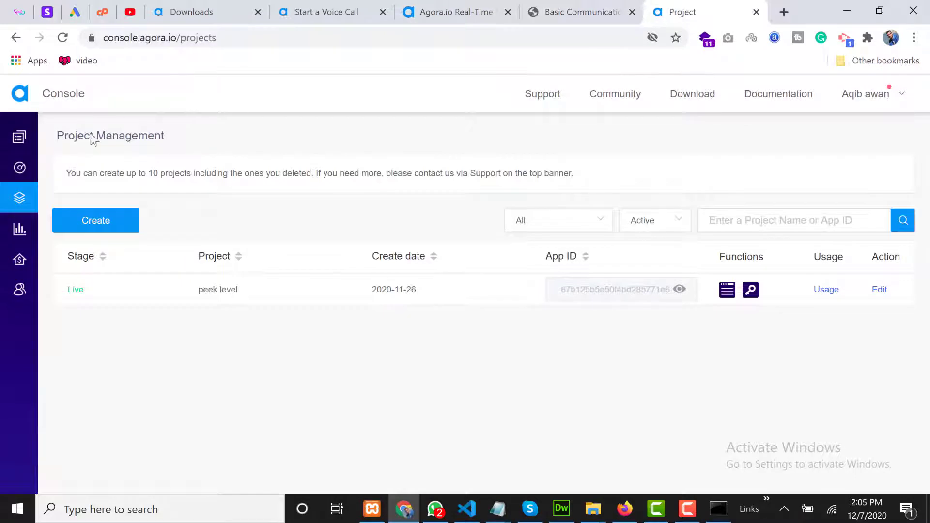
pyautogui.click(753, 292)
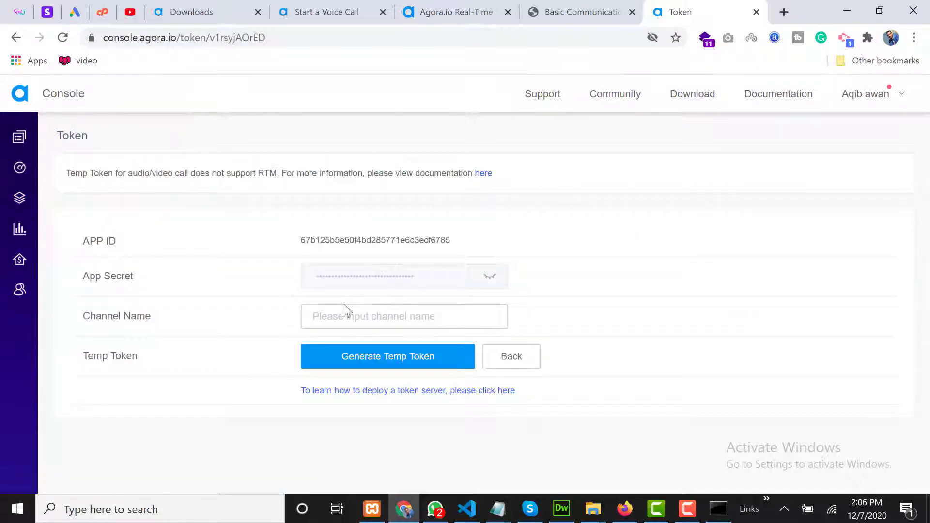
pyautogui.click(342, 314)
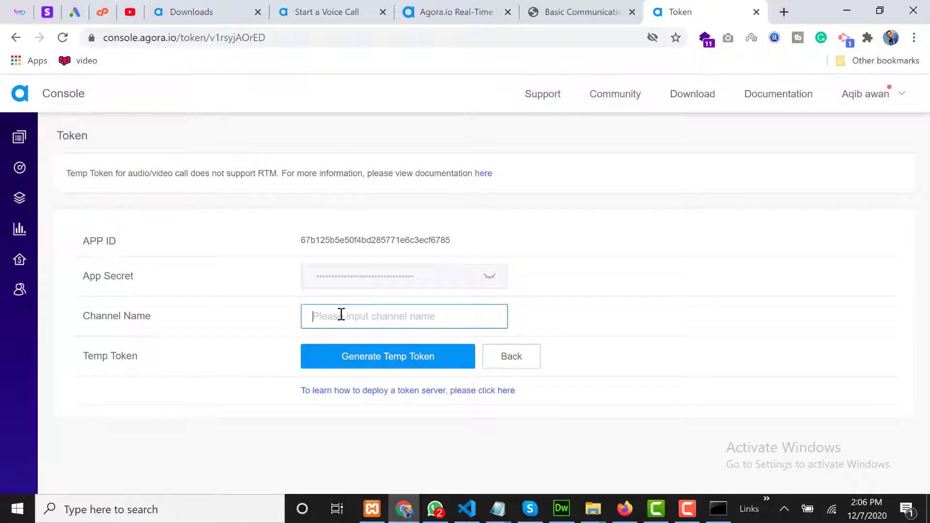
pyautogui.write('agorasdk')
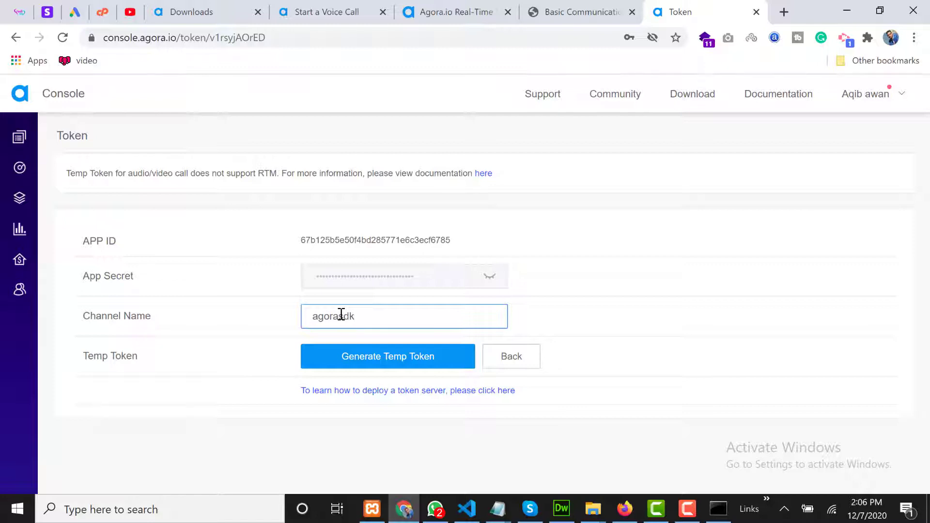
pyautogui.click(421, 360)
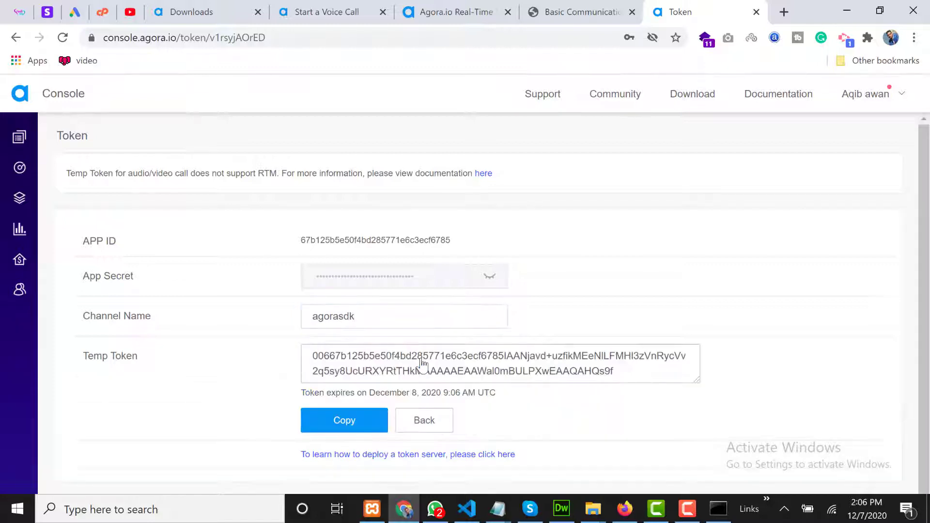
# - Copy the generated temp token and paste it into the Token field of the Basic Communication page
pyautogui.click(391, 359)
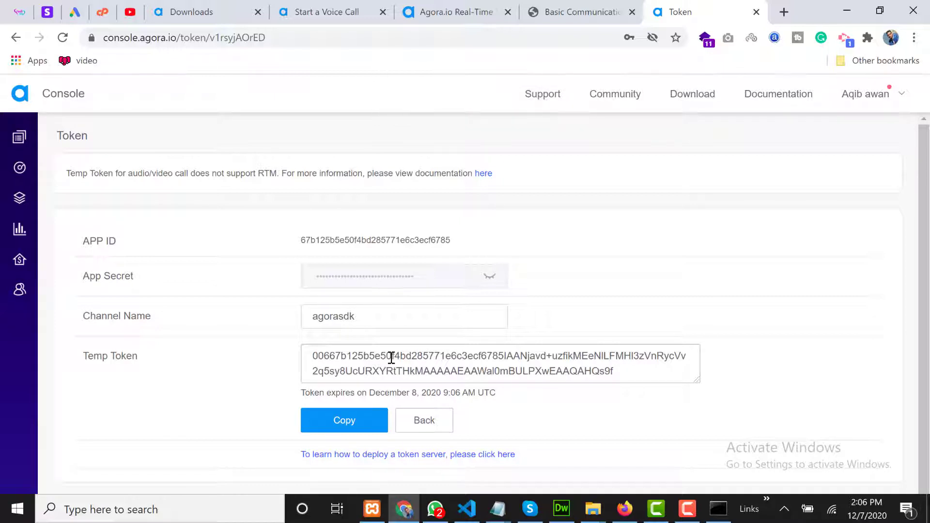
pyautogui.click(577, 11)
pyautogui.click(54, 215)
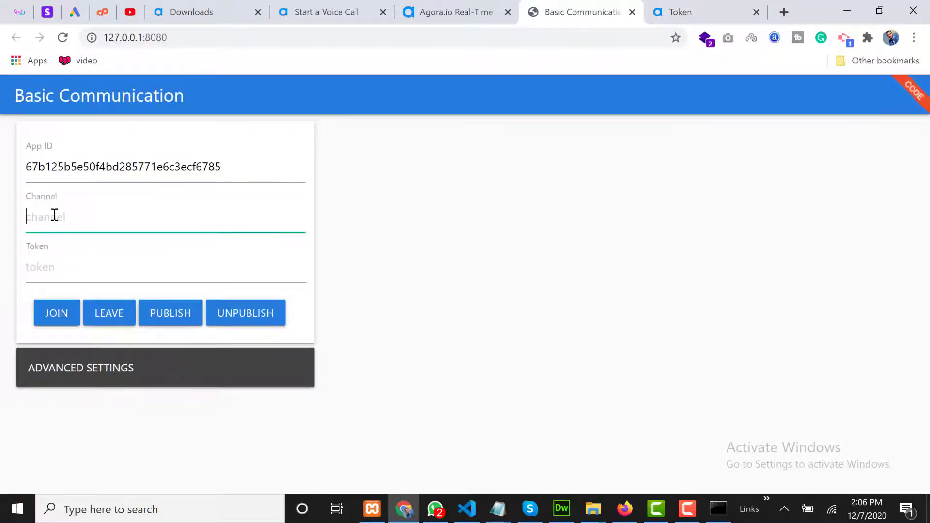
pyautogui.click(54, 266)
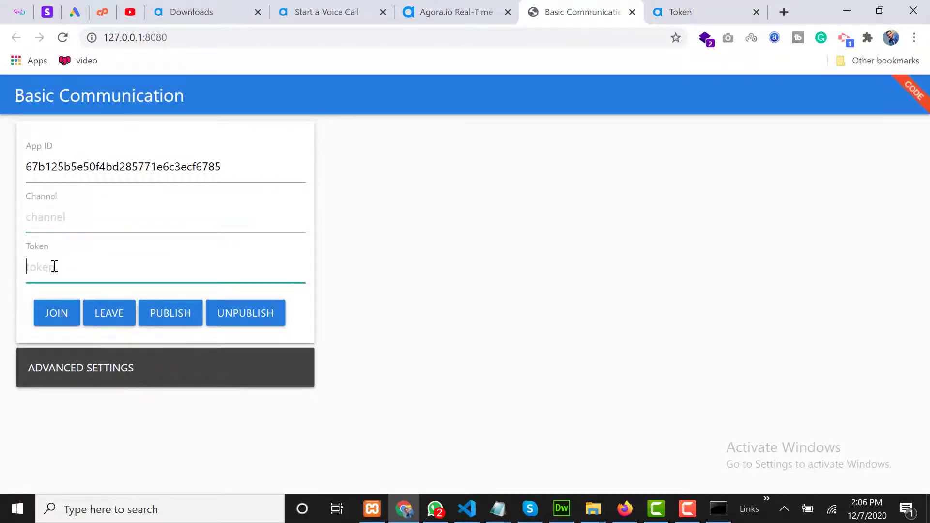
pyautogui.hotkey('ctrl', 'v')
# - Copy the channel name agorasdk from the console into the Basic Communication page's Channel field and join the call
pyautogui.click(482, 6)
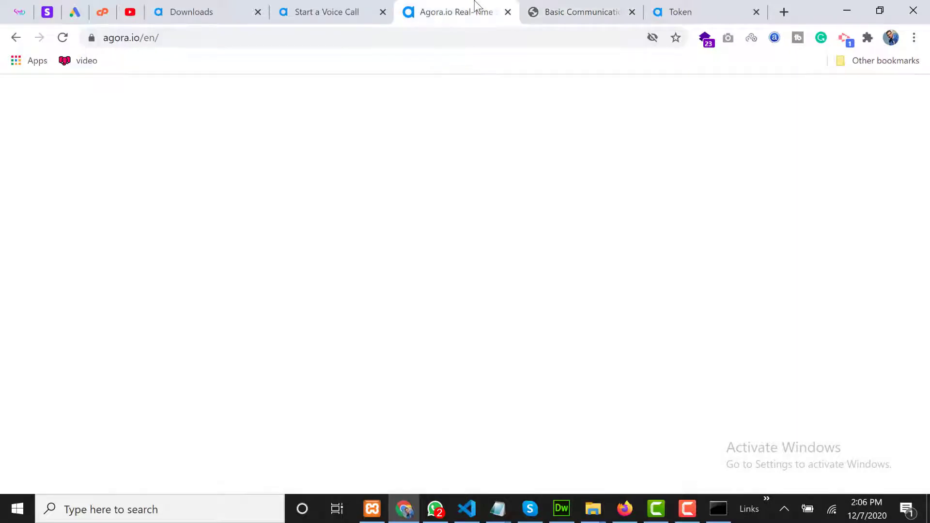
pyautogui.click(677, 6)
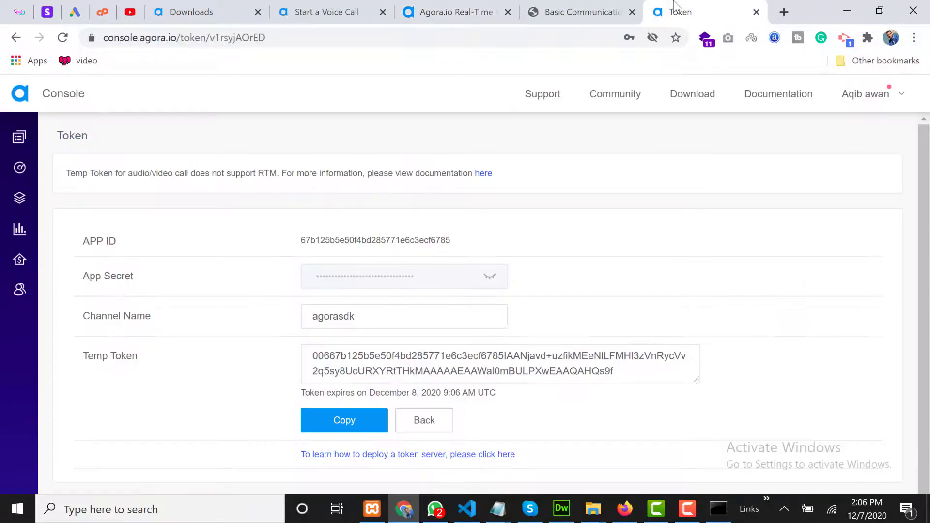
pyautogui.doubleClick(328, 319)
pyautogui.click(571, 7)
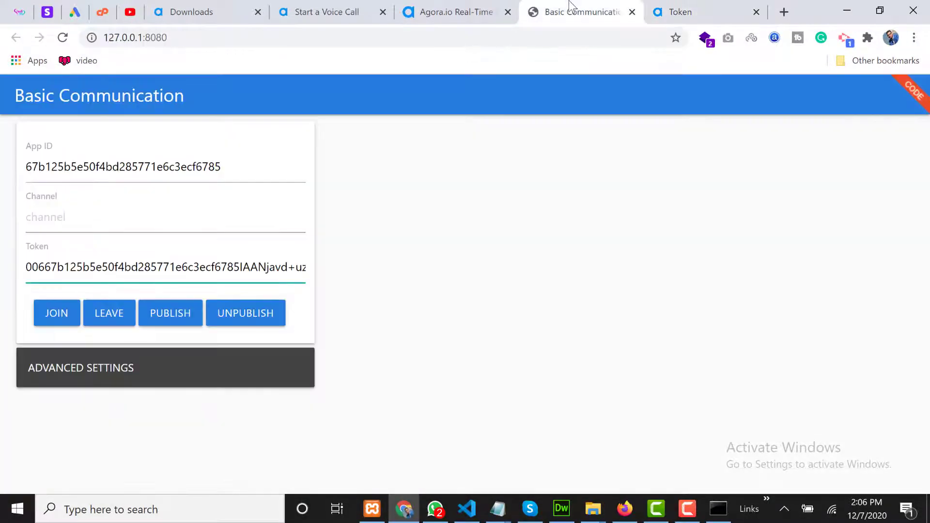
pyautogui.click(89, 214)
pyautogui.hotkey('ctrl', 'v')
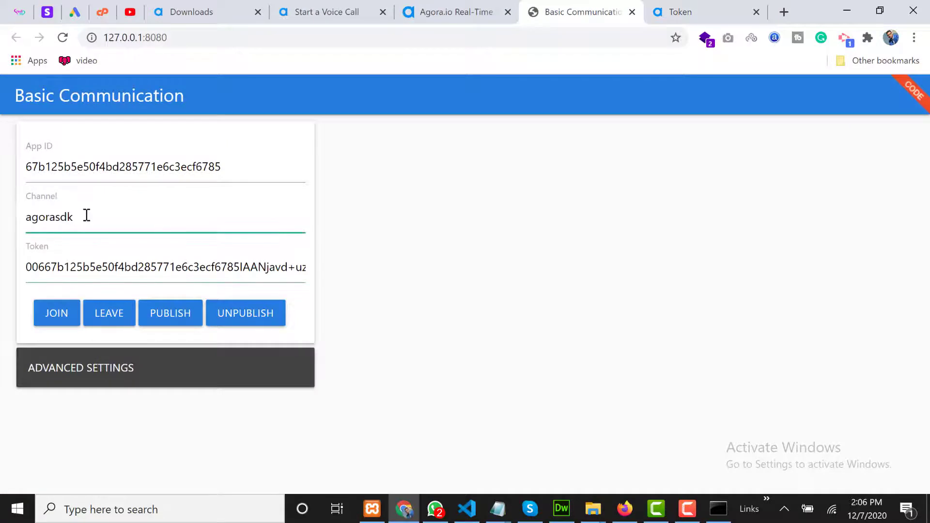
pyautogui.click(58, 319)
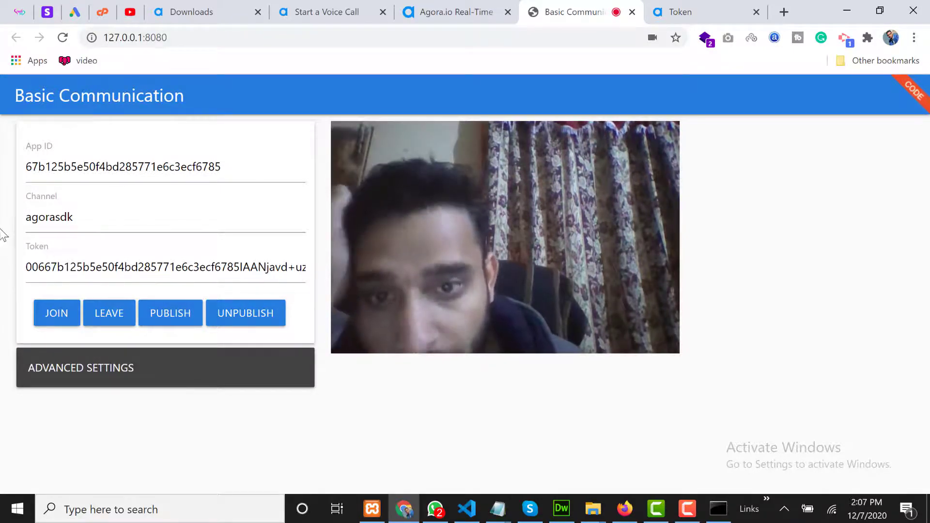
# - Open a second copy of the Basic Communication page at 127.0.0.1:8080 in a new browser tab
pyautogui.click(243, 47)
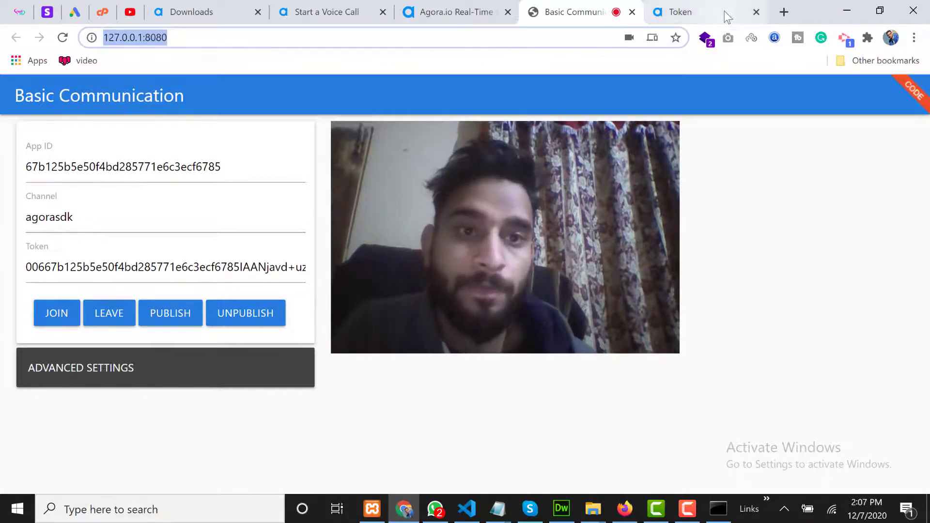
pyautogui.click(783, 12)
pyautogui.hotkey('ctrl', 'v')
pyautogui.press('Return')
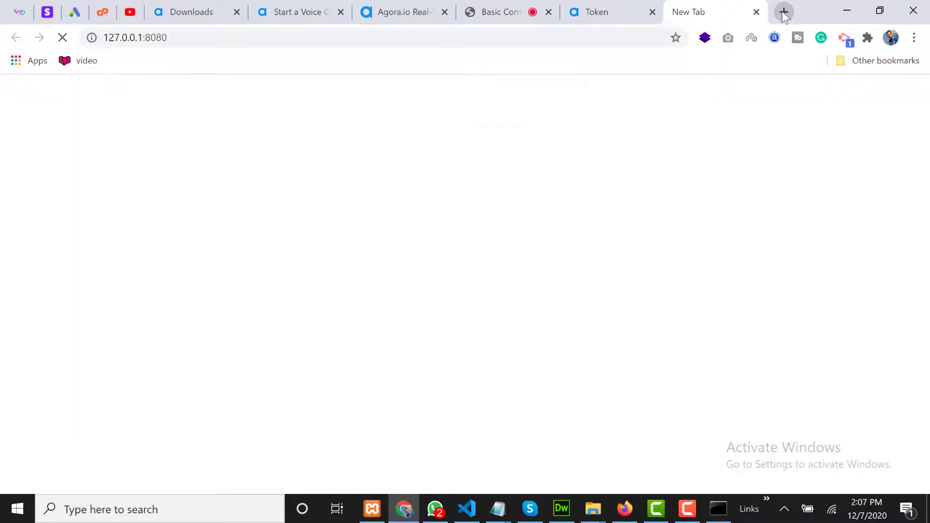
# - Copy the App ID from the first Basic Communication page into the App ID field of the second one
pyautogui.click(515, 6)
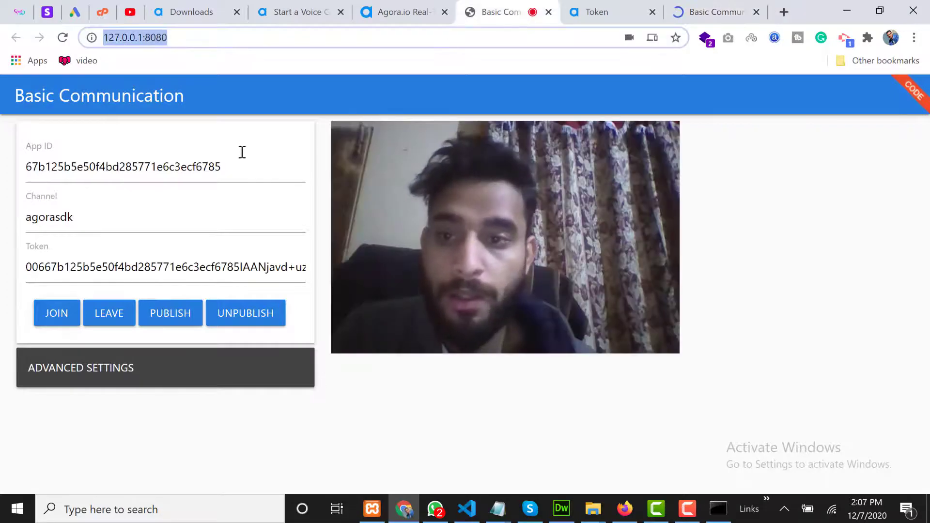
pyautogui.doubleClick(194, 166)
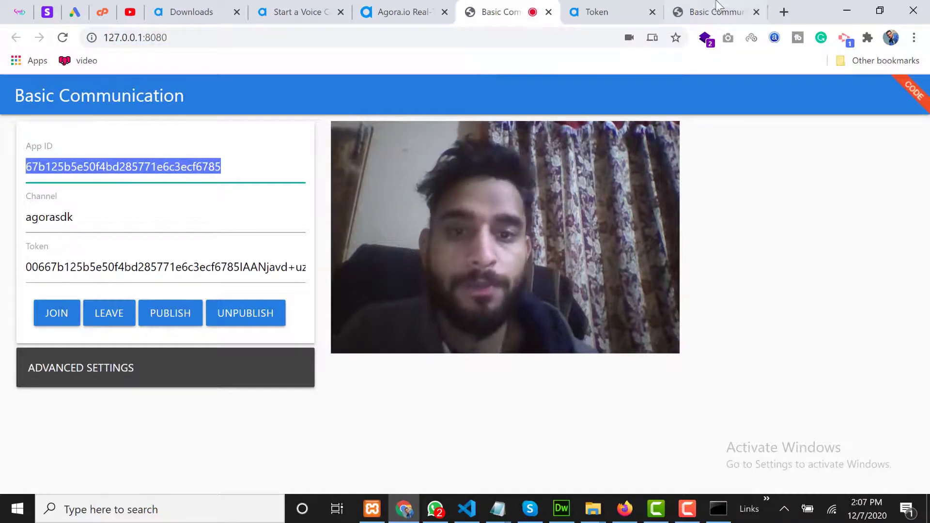
pyautogui.click(715, 6)
pyautogui.click(83, 173)
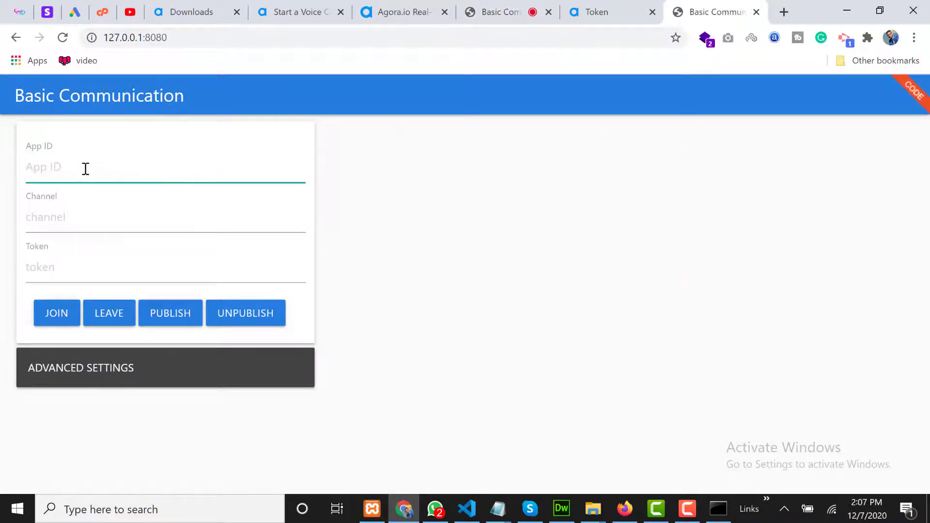
pyautogui.hotkey('ctrl', 'v')
# - Copy the channel name agorasdk from the first Basic Communication page into the Channel field of the second one
pyautogui.click(498, 12)
pyautogui.doubleClick(55, 216)
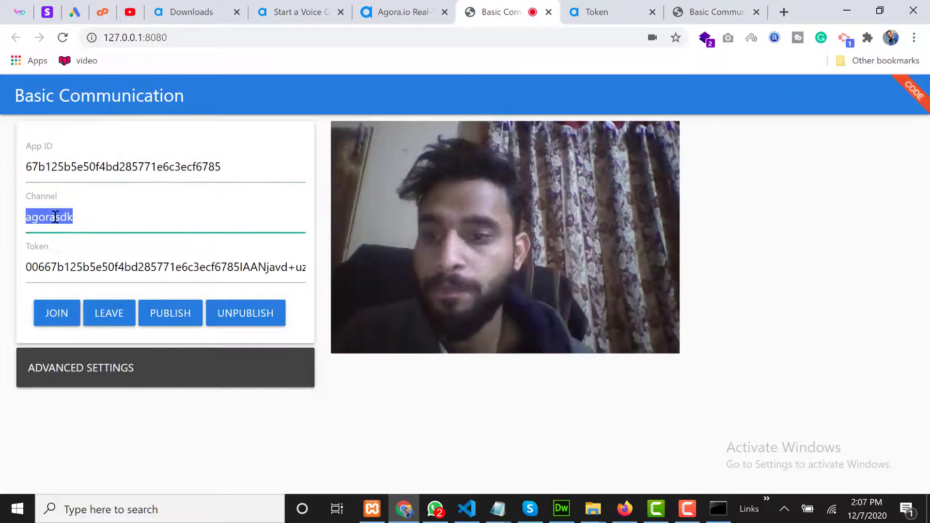
pyautogui.hotkey('ctrl', 'Tab')
pyautogui.hotkey('ctrl', 'Tab')
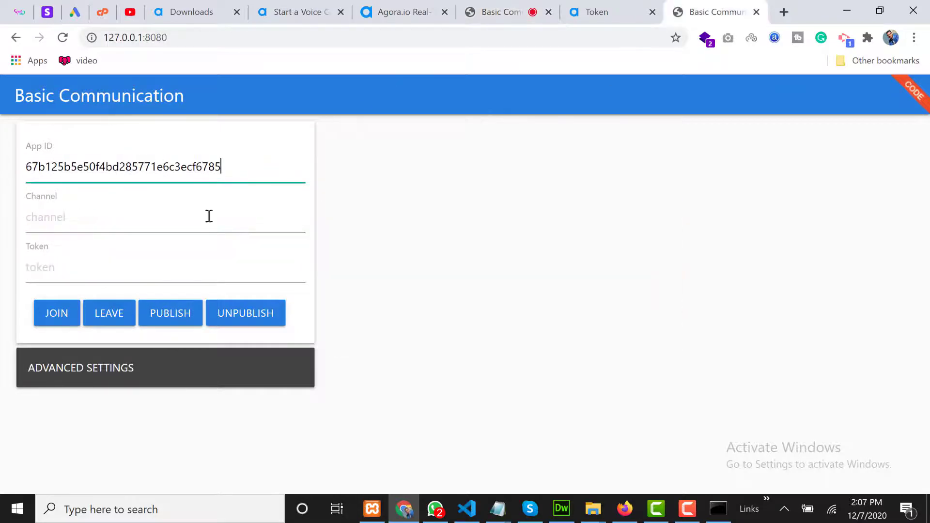
pyautogui.click(94, 230)
# - Copy the full token from the first page into the second page's Token field and join the call there
pyautogui.click(492, 7)
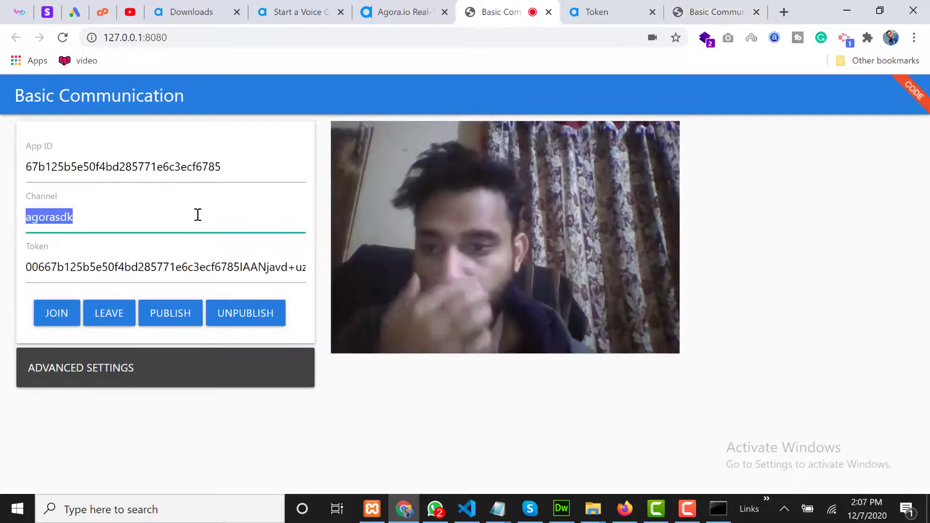
pyautogui.click(182, 265)
pyautogui.doubleClick(182, 267)
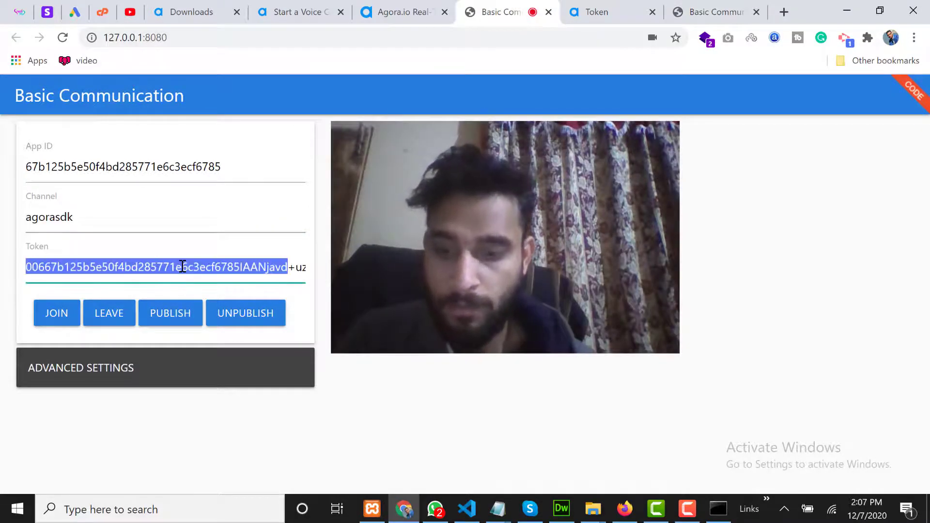
pyautogui.hotkey('ctrl', 'a')
pyautogui.click(709, 3)
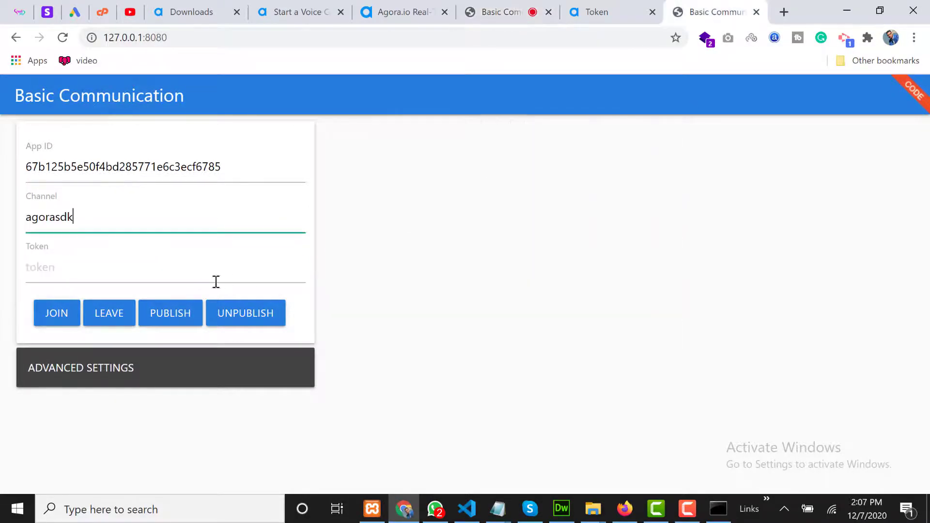
pyautogui.click(109, 269)
pyautogui.hotkey('ctrl', 'v')
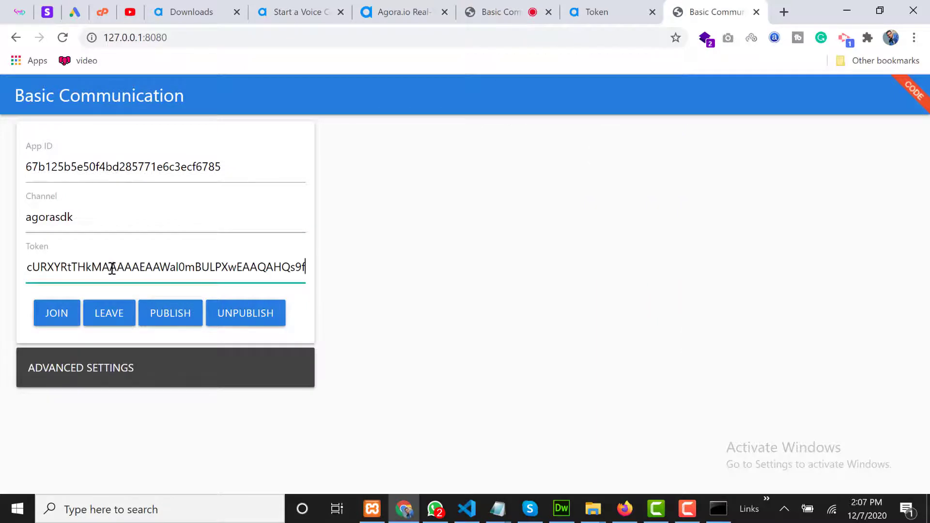
pyautogui.click(68, 313)
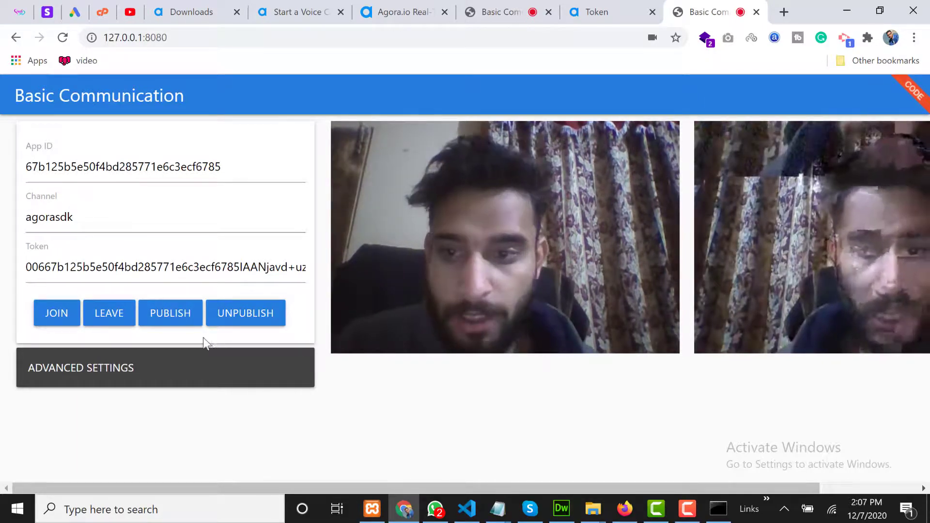
# - Leave the call on the second Basic Communication page and return to the first one
pyautogui.click(122, 317)
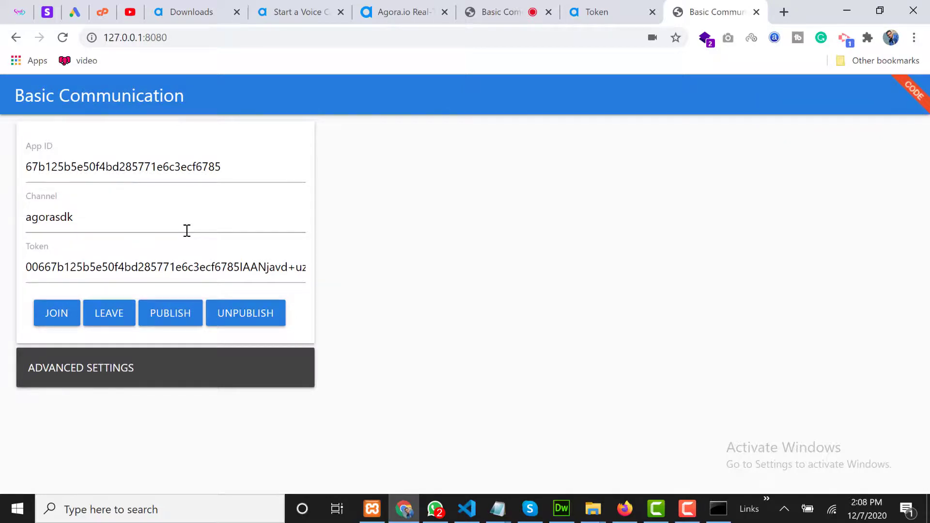
pyautogui.click(494, 12)
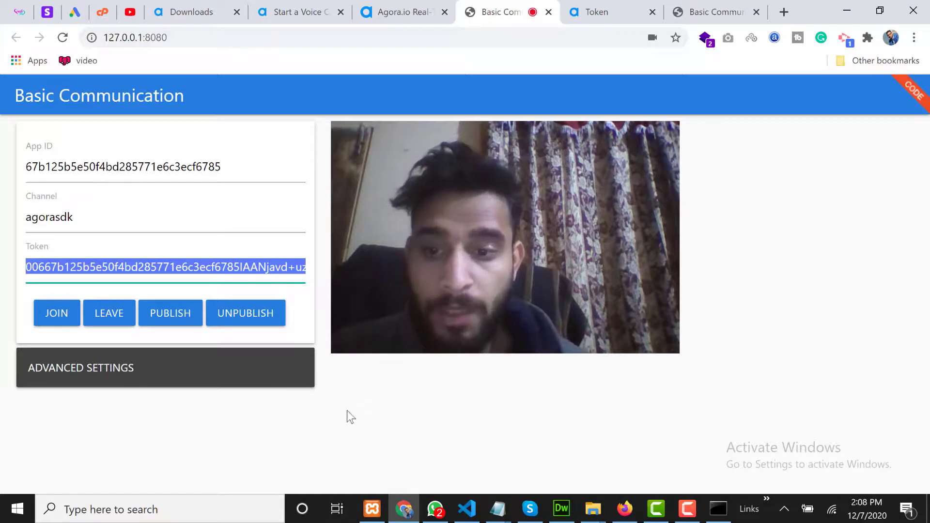
# - Review the camera, microphone and resolution options in Advanced Settings, collapse them, and leave the call on the first page
pyautogui.click(131, 386)
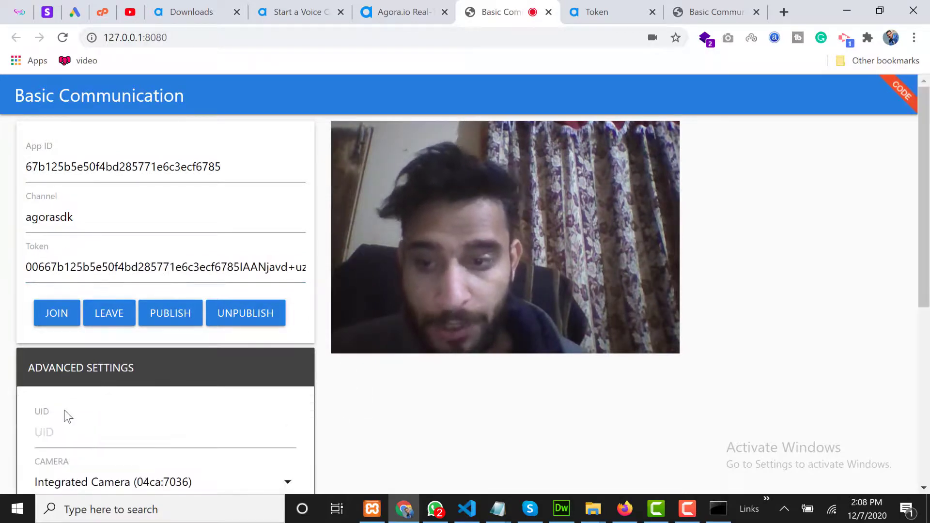
pyautogui.scroll(-3, 62, 436)
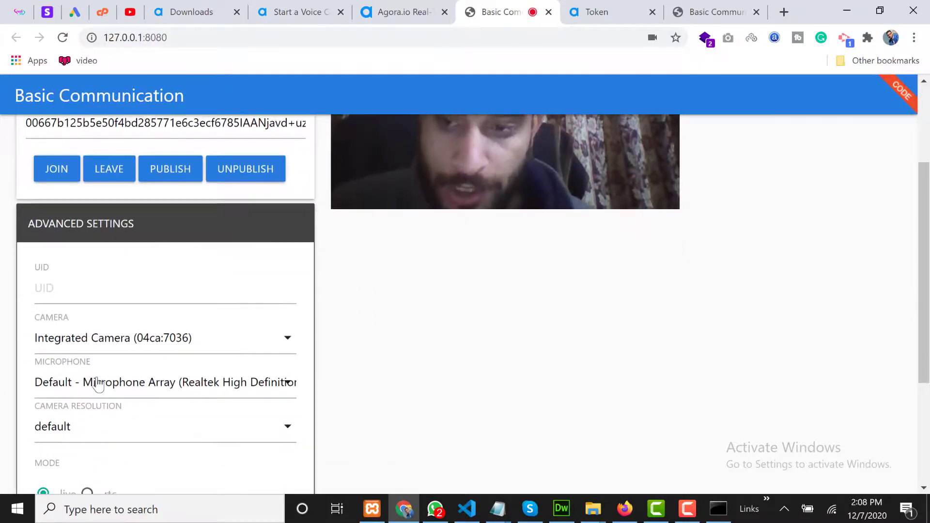
pyautogui.scroll(3, 97, 363)
pyautogui.click(83, 371)
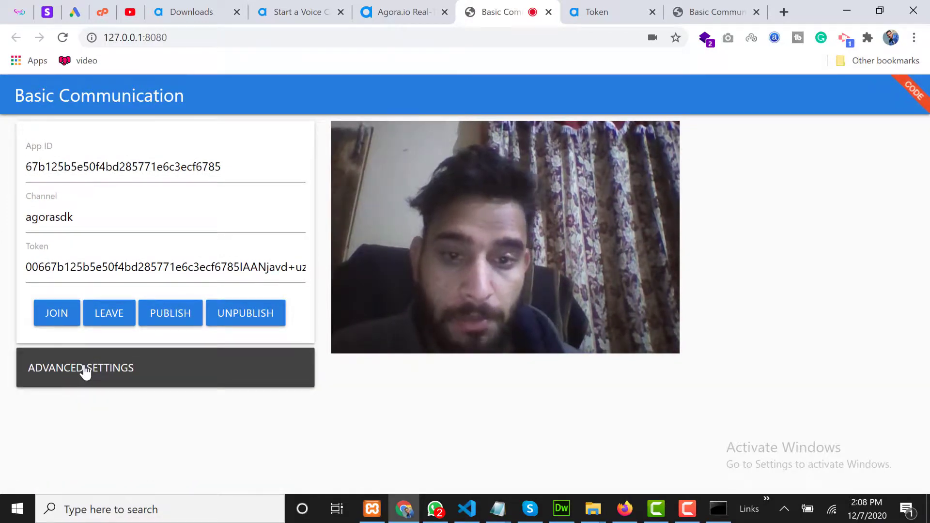
pyautogui.click(113, 316)
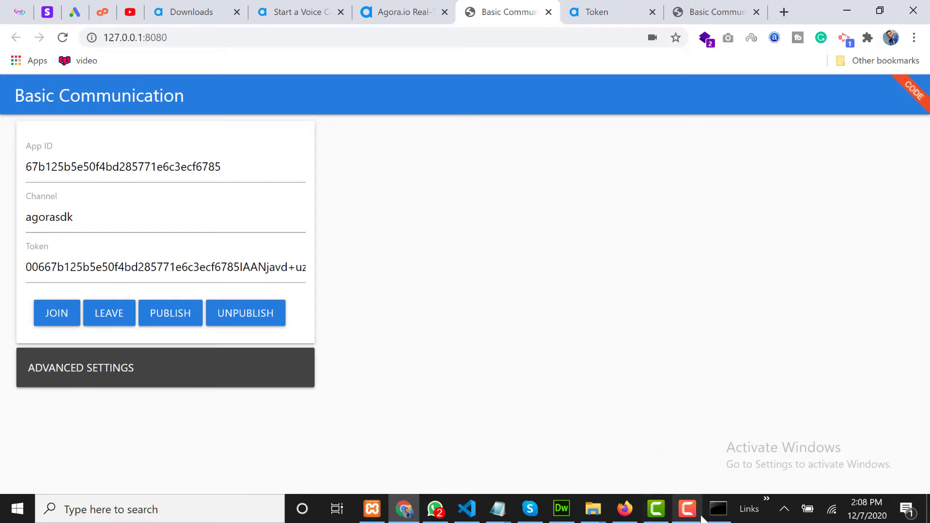
pyautogui.click(687, 508)
pyautogui.click(882, 466)
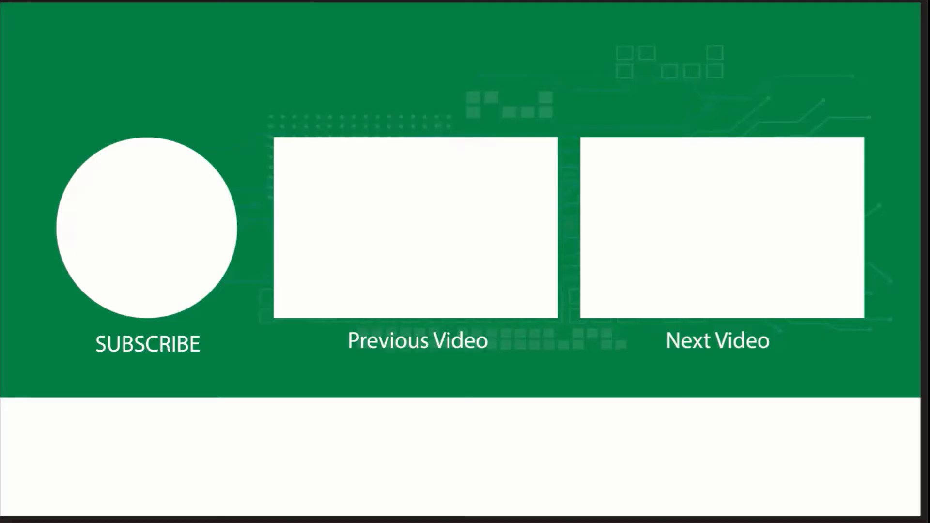